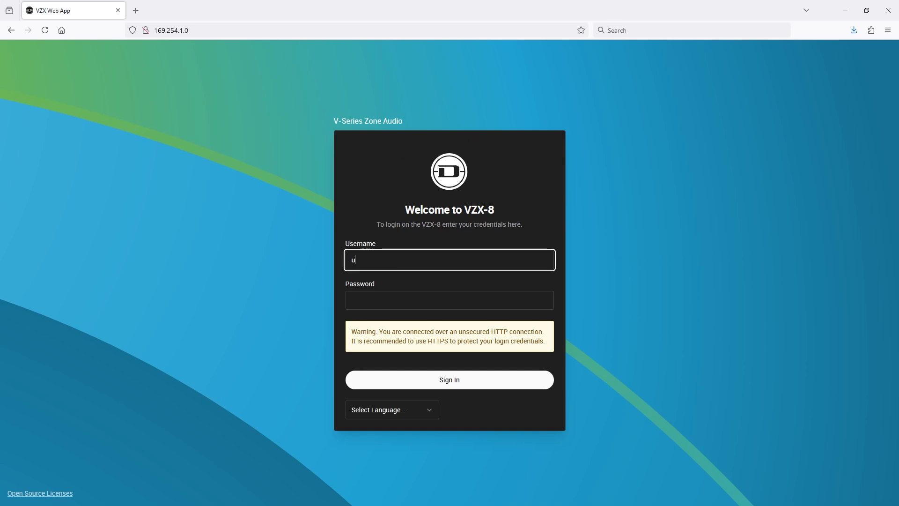
Sign in to the VZX-8 web app by entering the account password.
key("Tab")
type("****")
key("BackSpace")
key("BackSpace")
key("BackSpace")
key("BackSpace")
type("********")
key("Return")
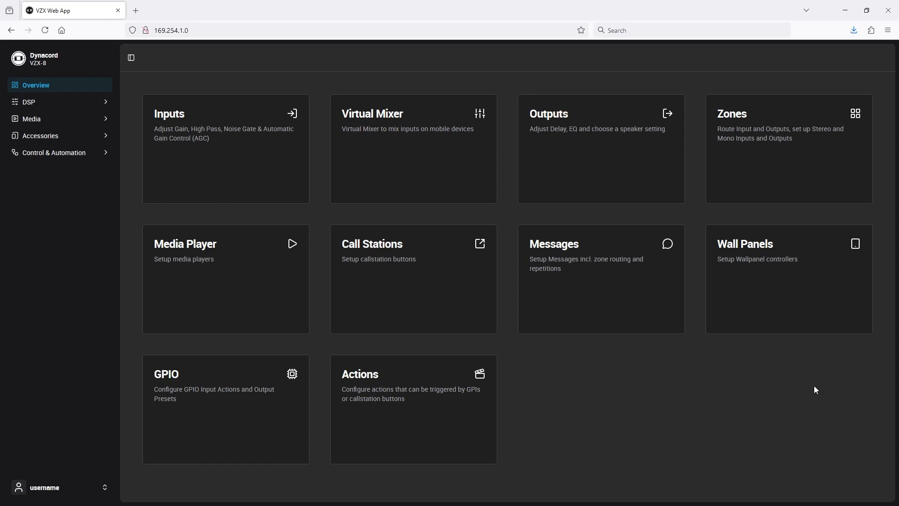
Browse the Inputs and Outputs pages and expand the DSP, Media, Accessories and Control & Automation sections.
left_click(242, 174)
left_click(53, 58)
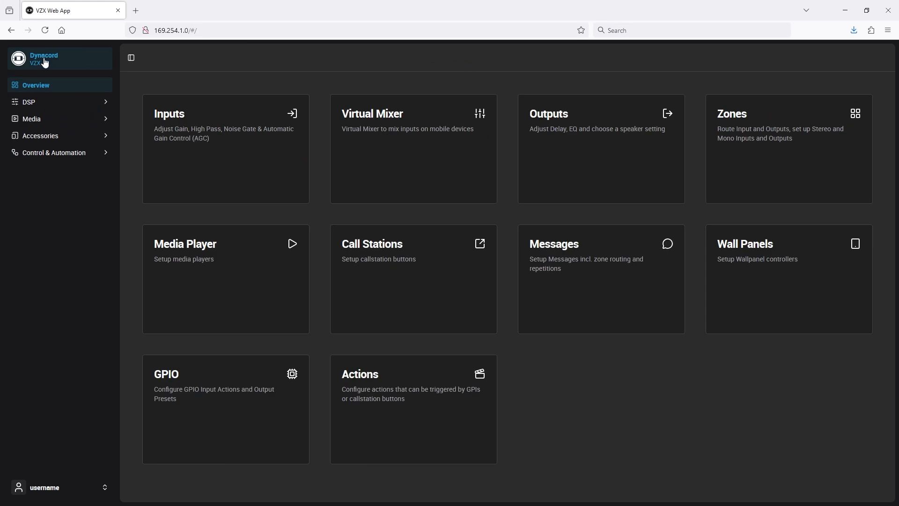
left_click(555, 169)
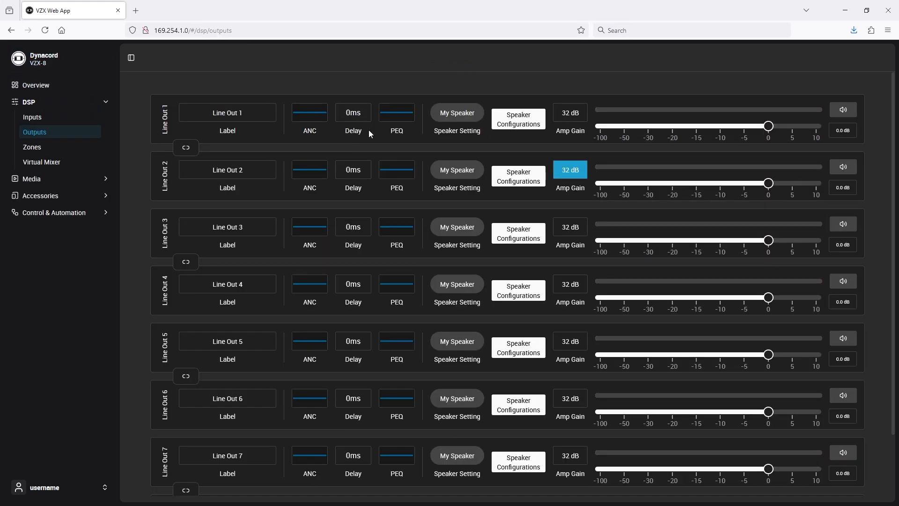
left_click(43, 64)
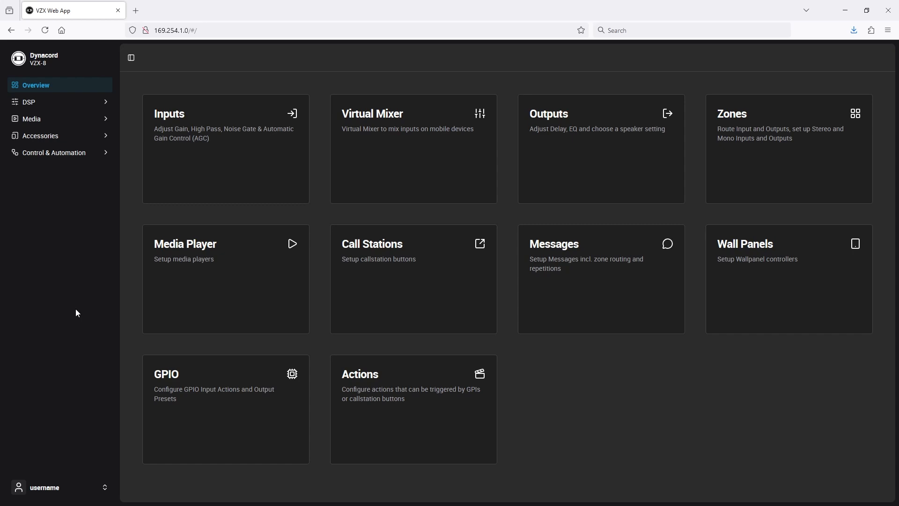
left_click(240, 176)
left_click(46, 59)
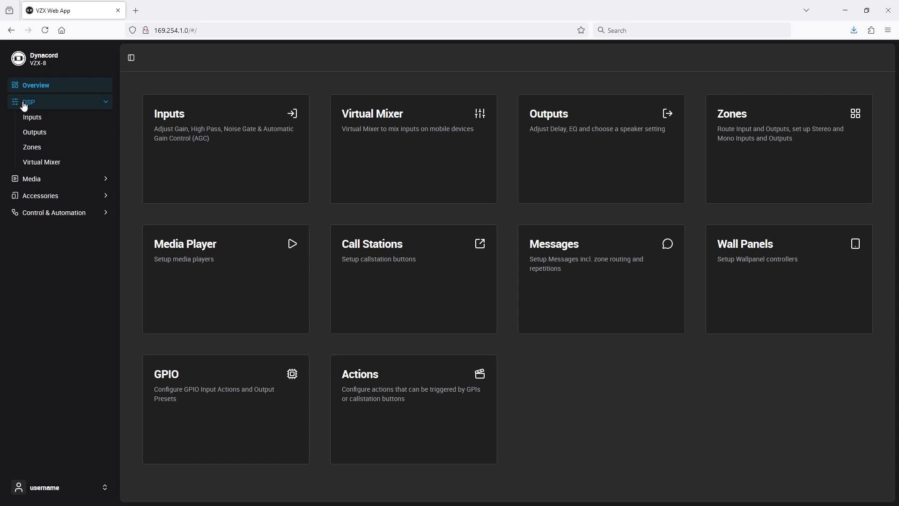
left_click(19, 179)
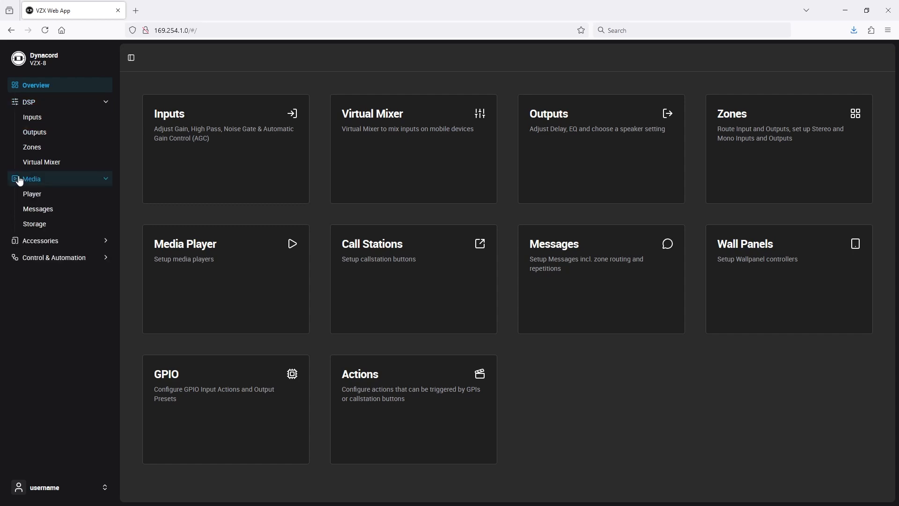
left_click(34, 241)
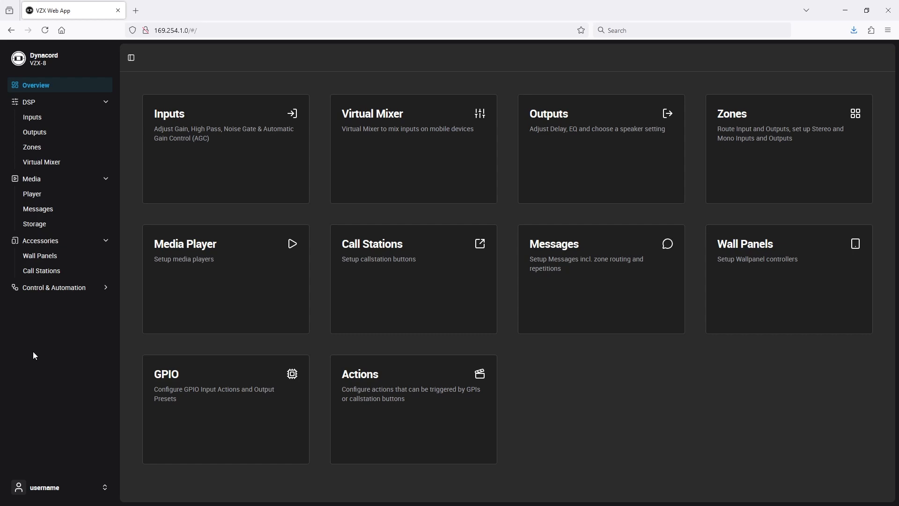
left_click(36, 289)
Set Player 1's source to Better_Together.wav on the media player page.
left_click(218, 310)
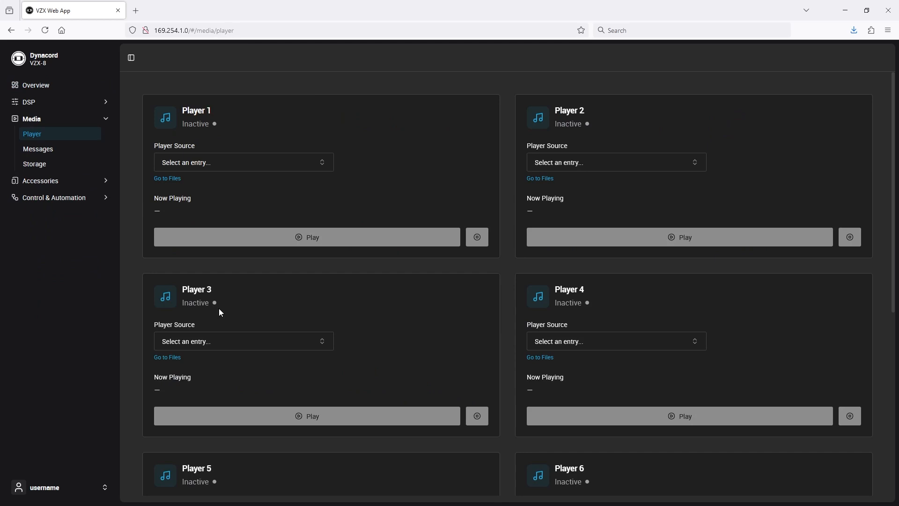
left_click(30, 60)
left_click(27, 120)
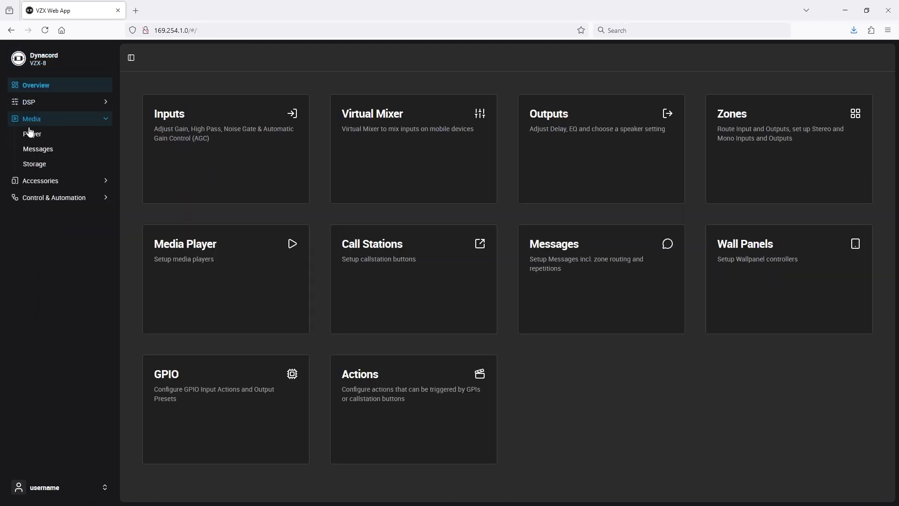
left_click(30, 136)
left_click(289, 167)
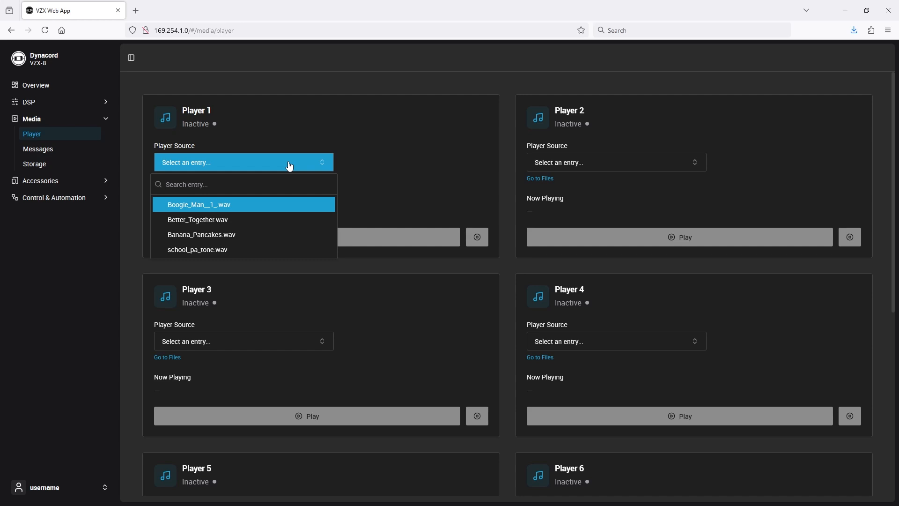
left_click(279, 220)
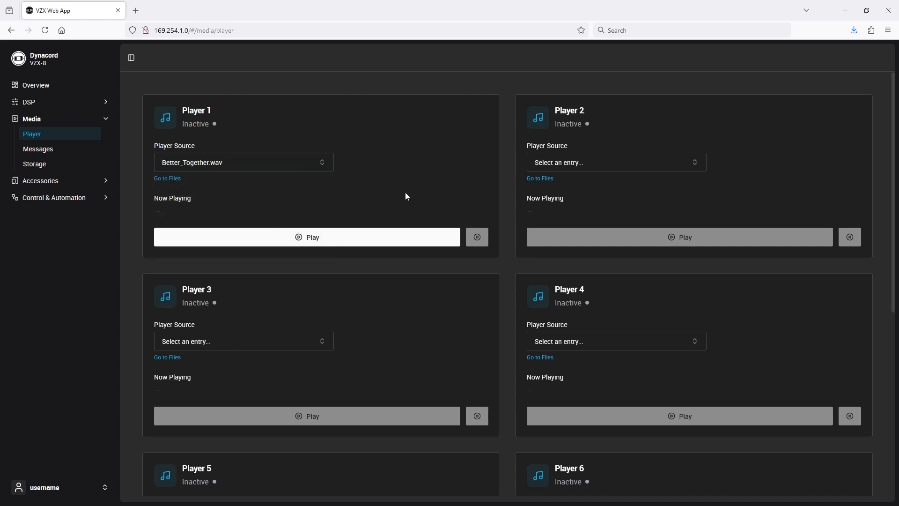
Set Player 2's source to Boogie_Man__1_.wav and start playback on Player 1 and Player 2.
left_click(623, 164)
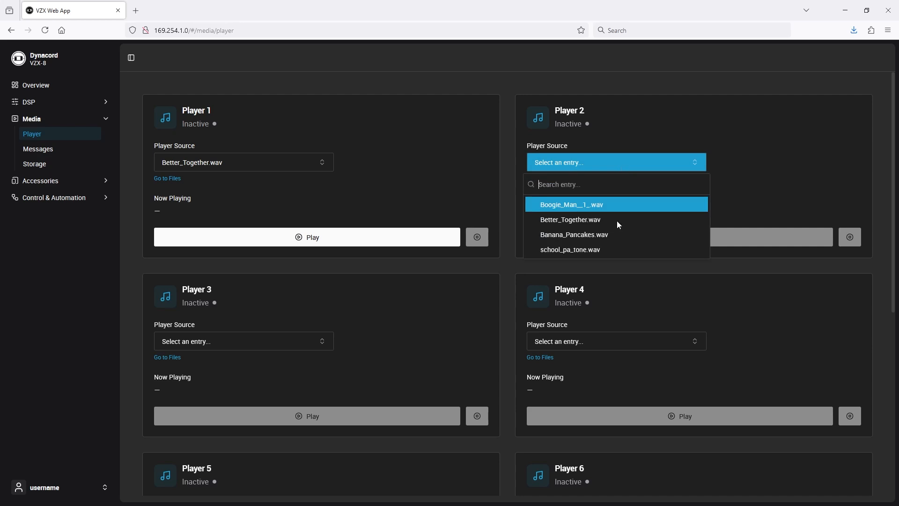
left_click(612, 206)
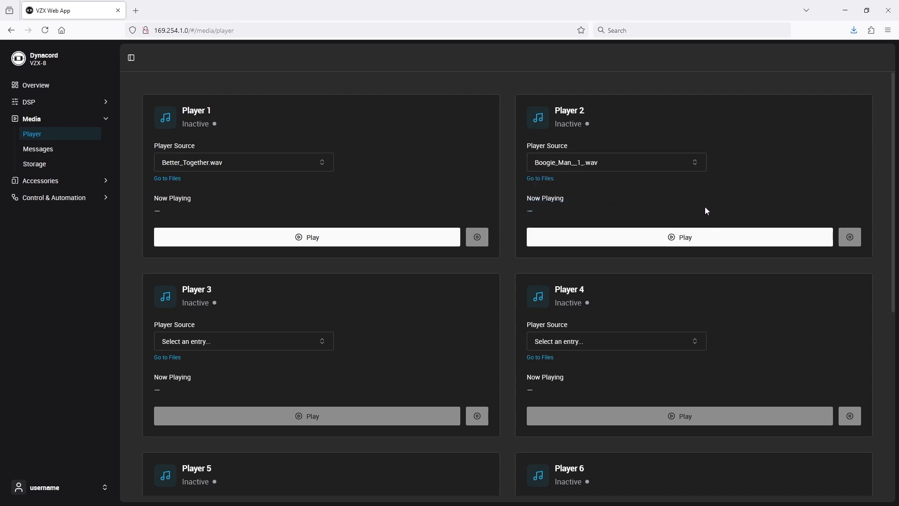
left_click(406, 243)
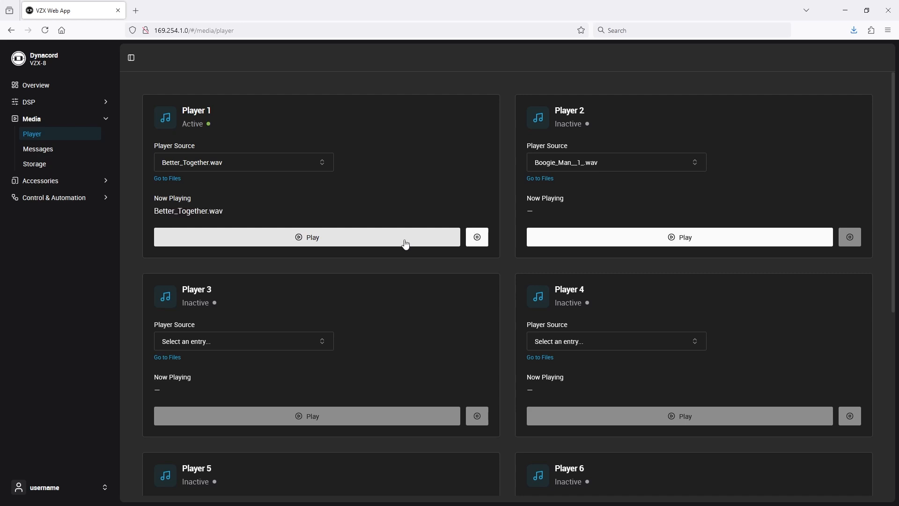
left_click(623, 240)
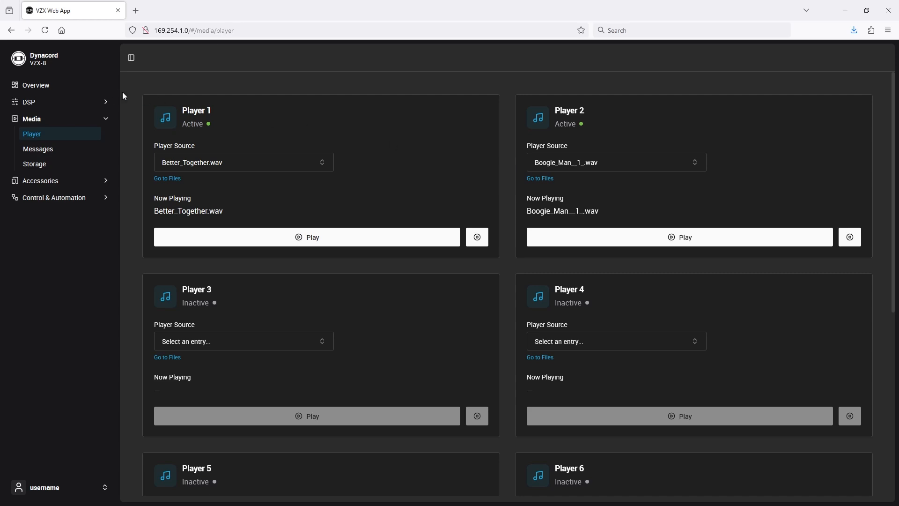
View the Media Player input channels and the mode options of Player 1.
left_click(41, 60)
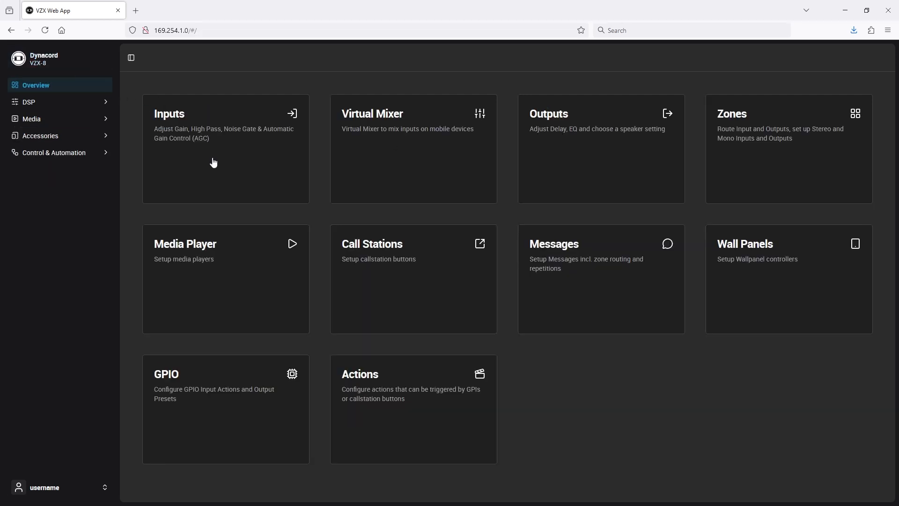
left_click(258, 181)
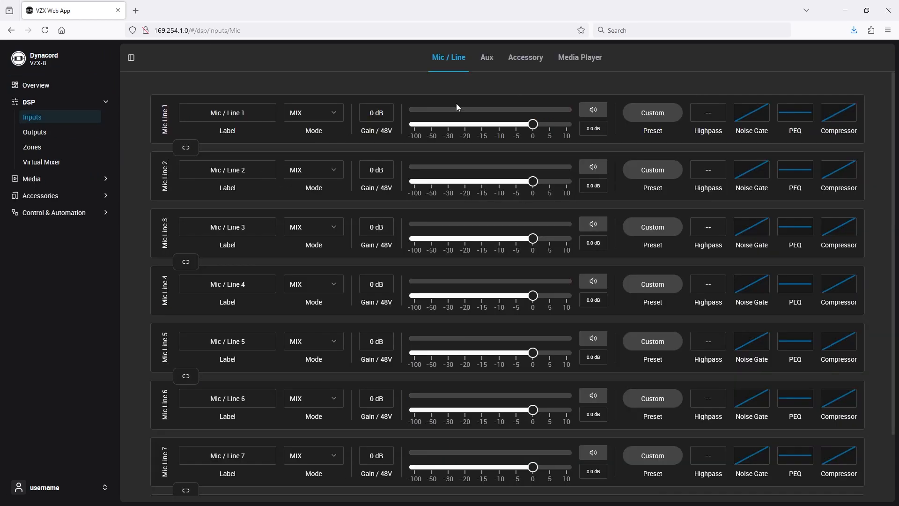
left_click(587, 60)
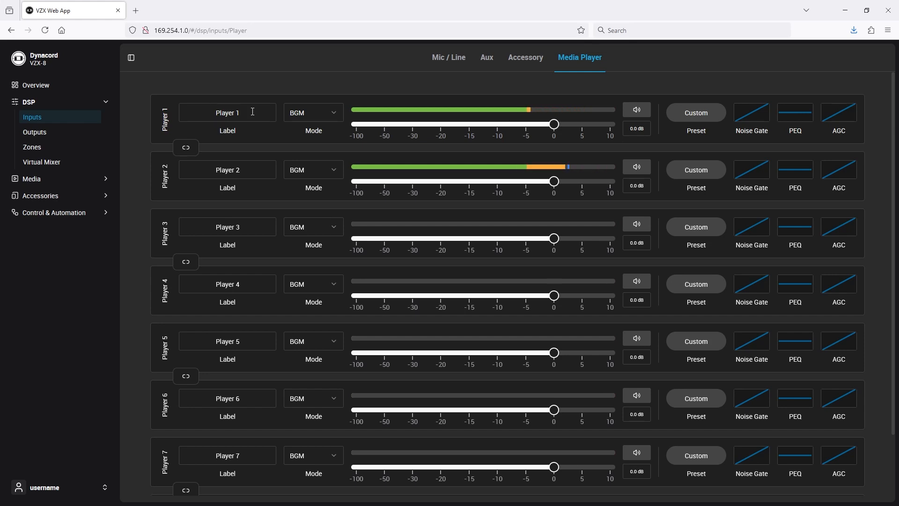
left_click(322, 117)
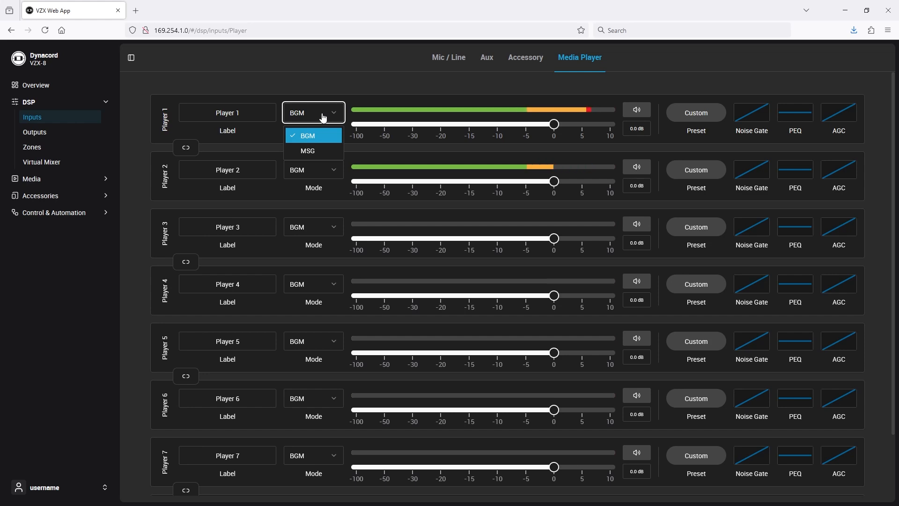
left_click(324, 86)
Rename Zone 1 to Bar.
left_click(20, 60)
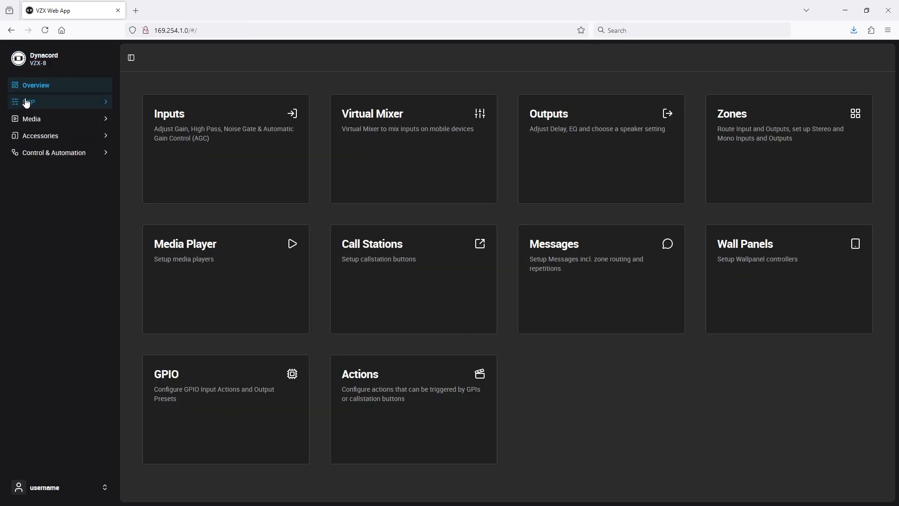
left_click(26, 102)
left_click(34, 149)
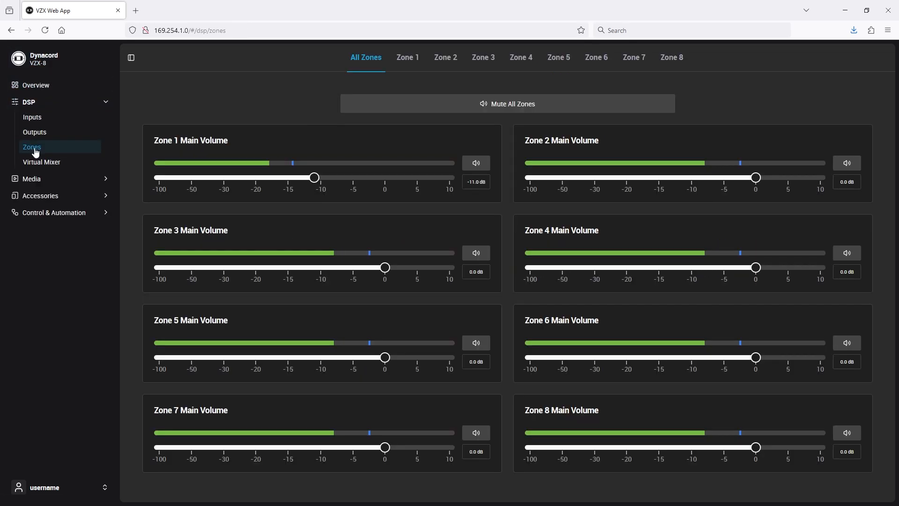
left_click(417, 57)
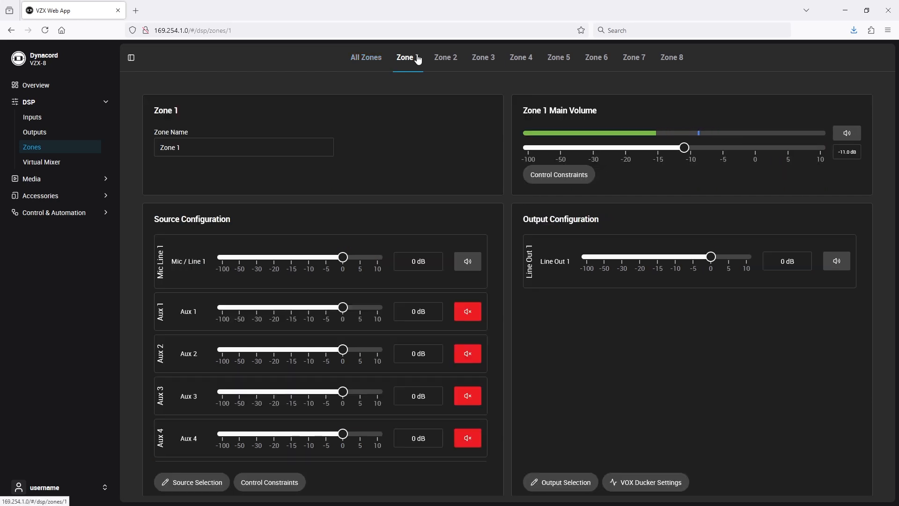
left_click(165, 148)
triple_click(166, 149)
type("Bar")
left_click(381, 156)
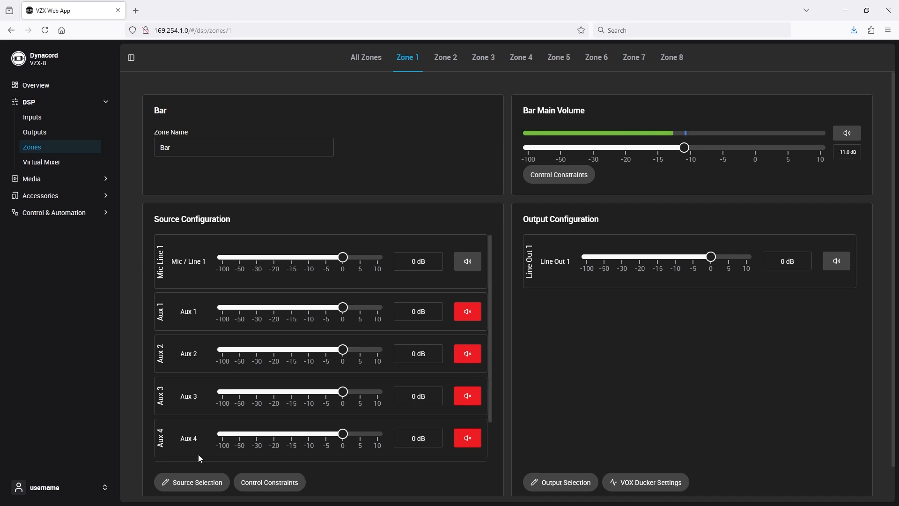
Change the Bar zone's sources to Player 1 and Player 2, removing Mic / Line 1 and Aux 1–4.
left_click(195, 485)
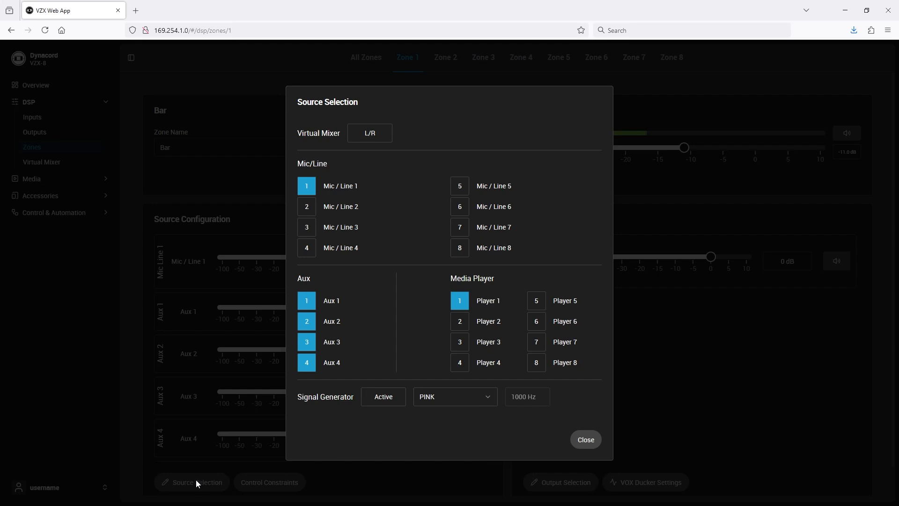
left_click(305, 306)
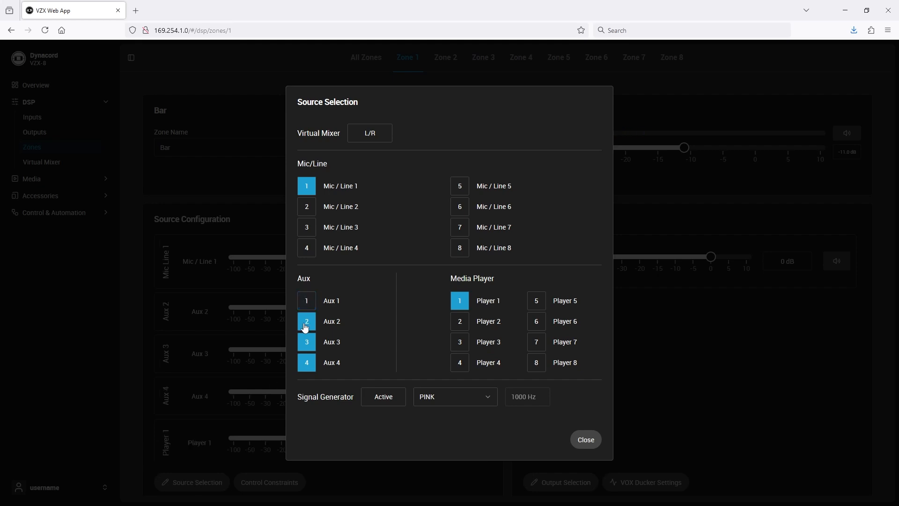
left_click(305, 323)
left_click(310, 188)
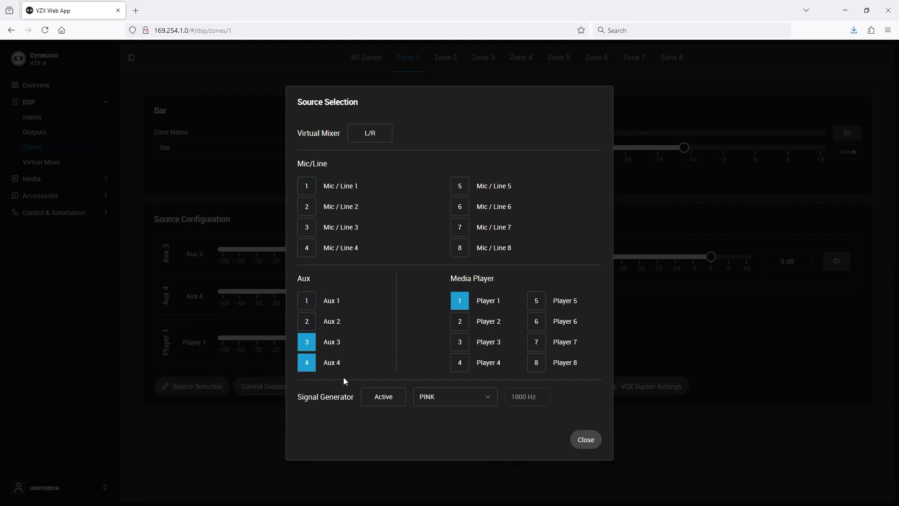
left_click(313, 351)
left_click(312, 364)
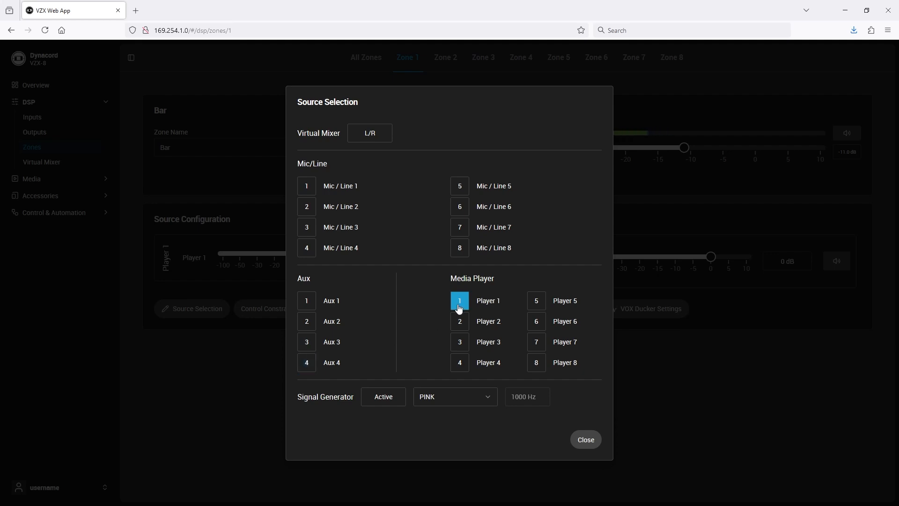
left_click(458, 328)
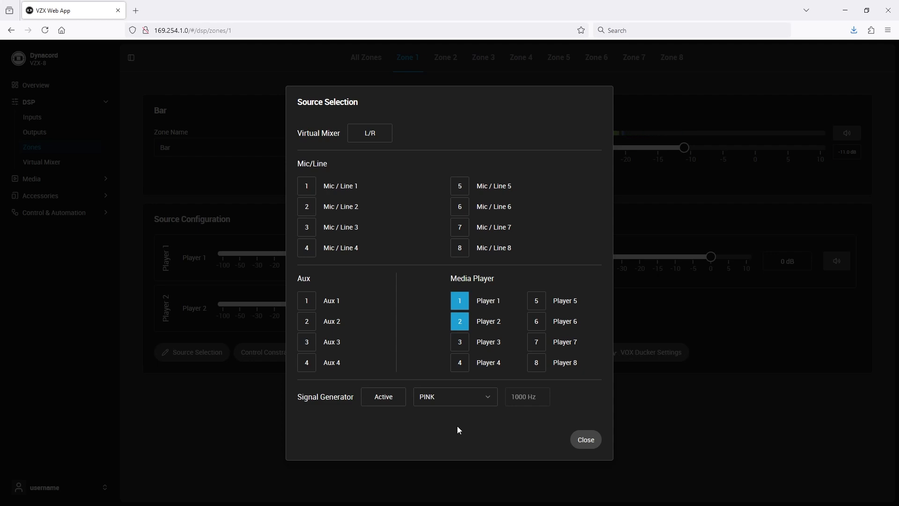
left_click(586, 440)
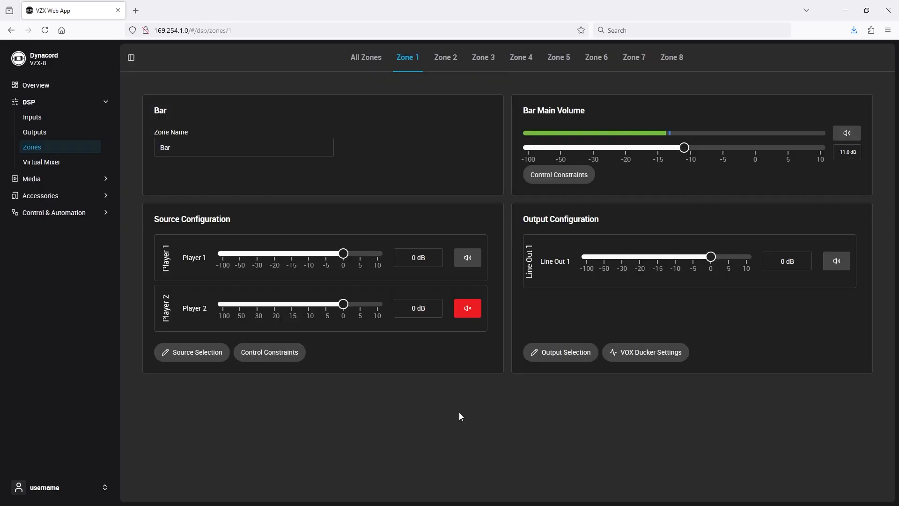
Toggle the mute of the Bar zone's Player 1 and Player 2 sources.
left_click(468, 257)
left_click(468, 308)
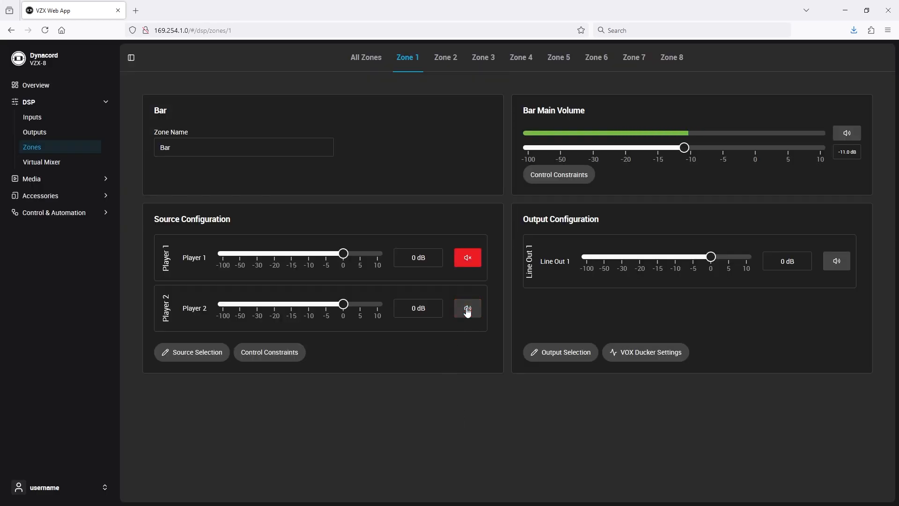
left_click(472, 265)
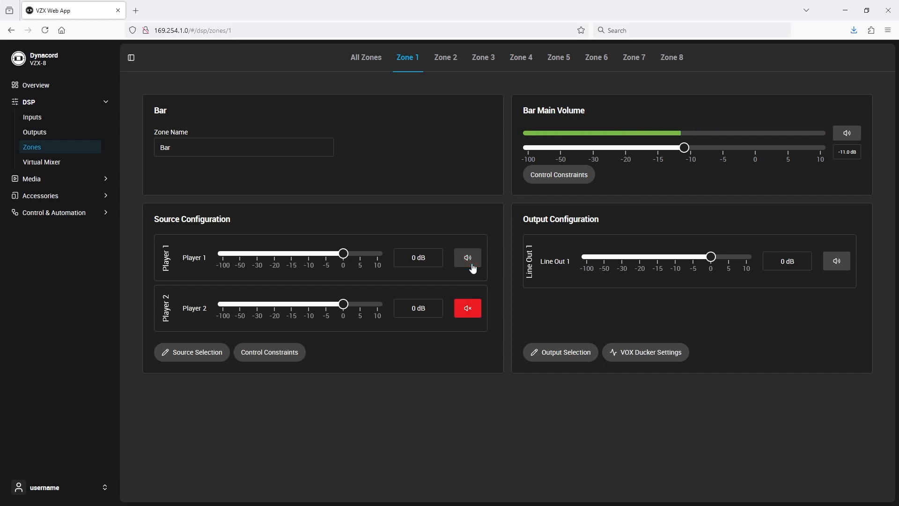
Review the Bar zone's output selection.
left_click(578, 358)
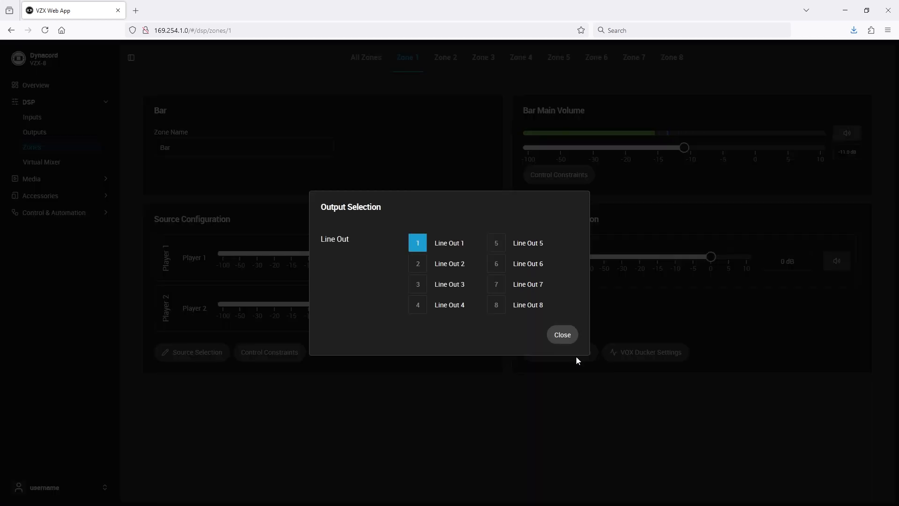
left_click(569, 336)
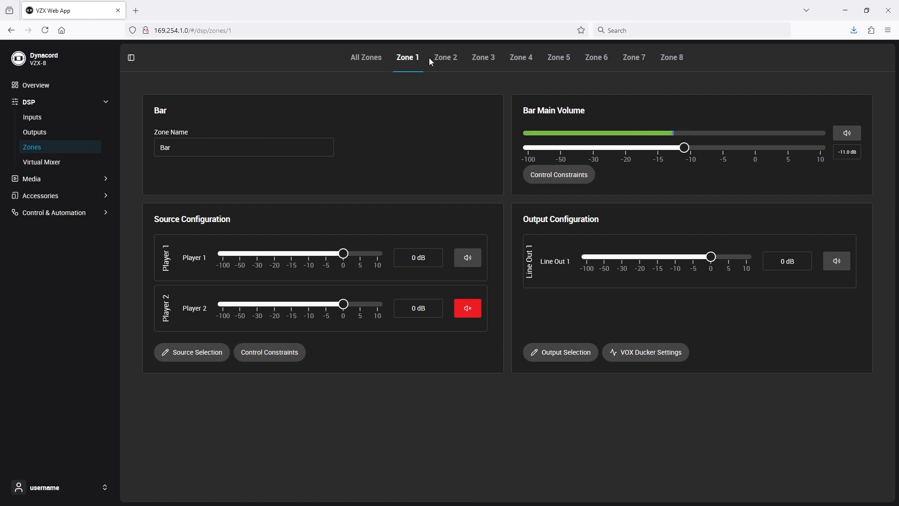
Rename Zone 2 to Restaurant.
left_click(445, 58)
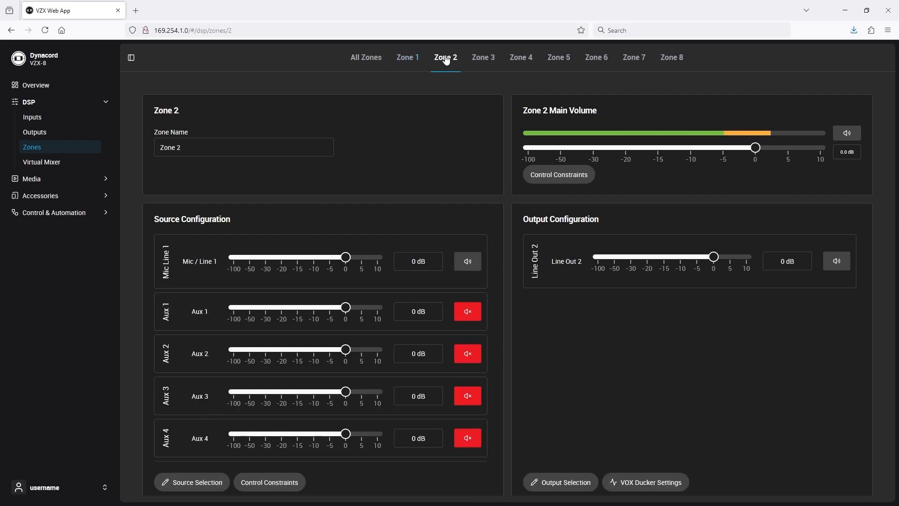
left_click(197, 149)
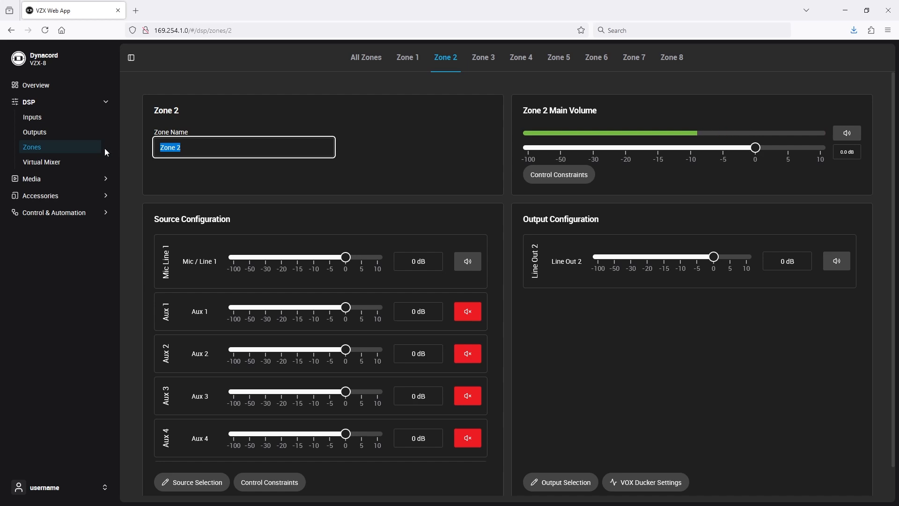
type("e")
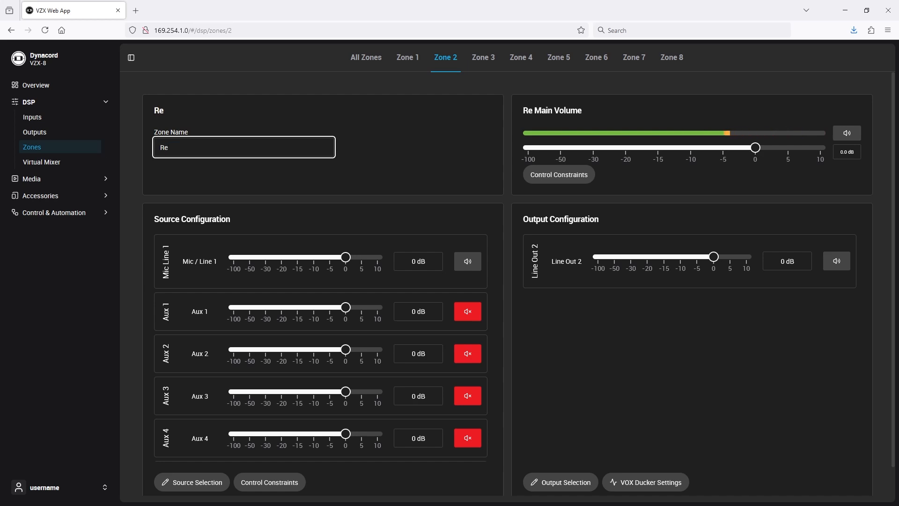
type("staurant")
Change the Restaurant zone's sources to Player 1 and Player 2, removing Mic / Line 1 and Aux 1–4.
left_click(184, 483)
left_click(307, 186)
left_click(307, 300)
left_click(307, 321)
left_click(307, 342)
left_click(307, 363)
left_click(460, 321)
left_click(585, 440)
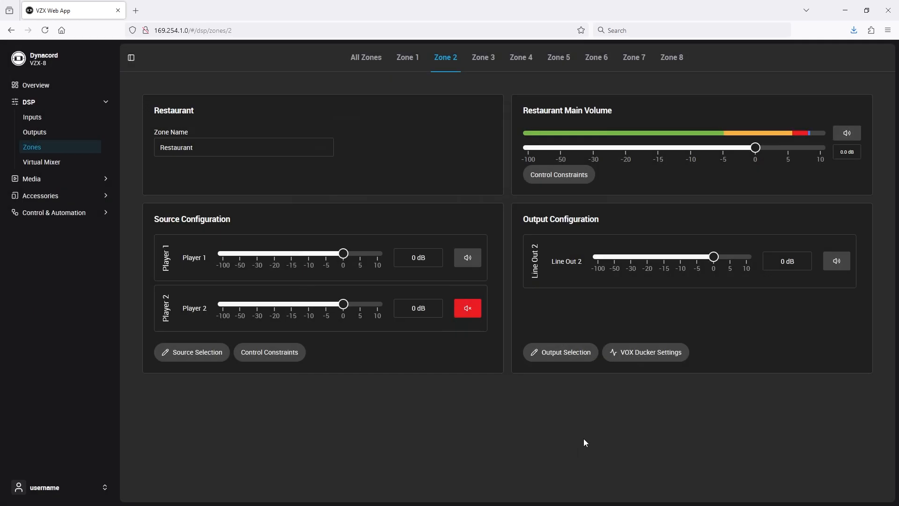
Confirm Line Out 2 in the Restaurant zone's output selection.
left_click(564, 354)
left_click(555, 340)
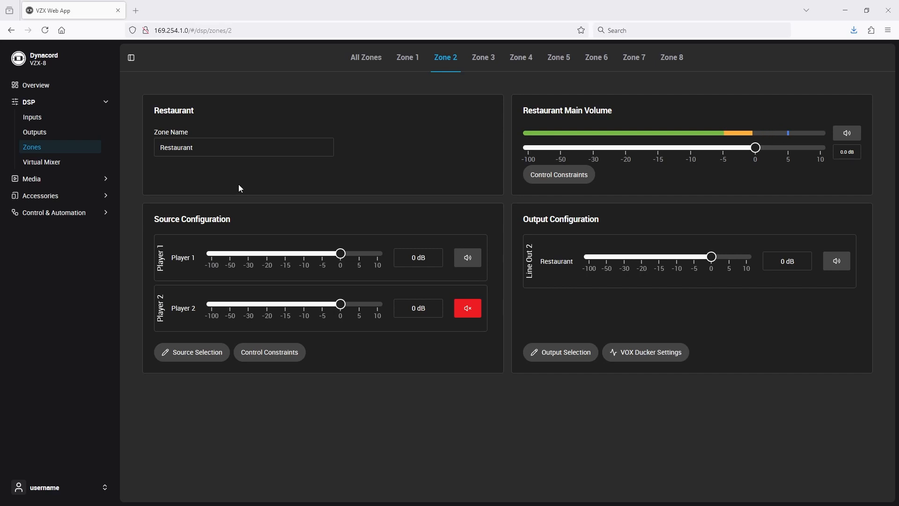
Set the Bar output's speaker to Electro-Voice EVID-C4.2-G2 with the LowZ (FR) preset and C4.2-G2 LowZ (FR) DSP chain.
left_click(32, 135)
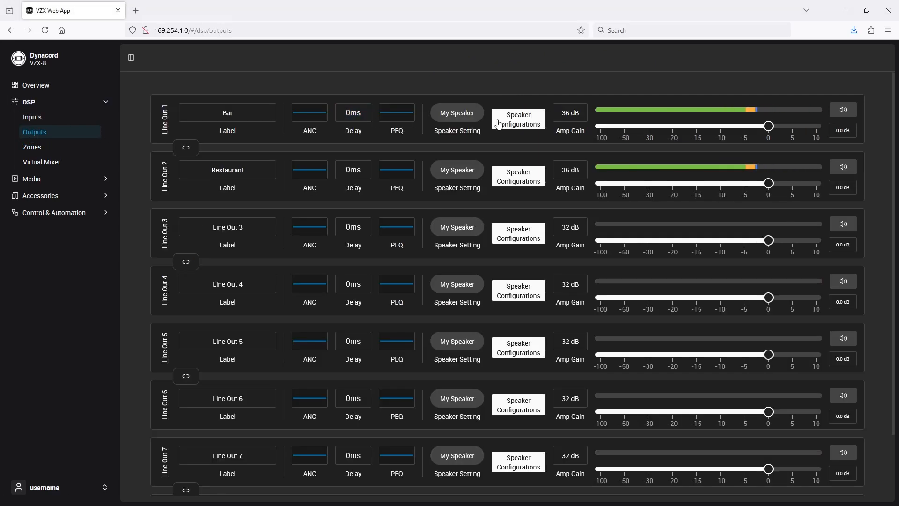
left_click(452, 117)
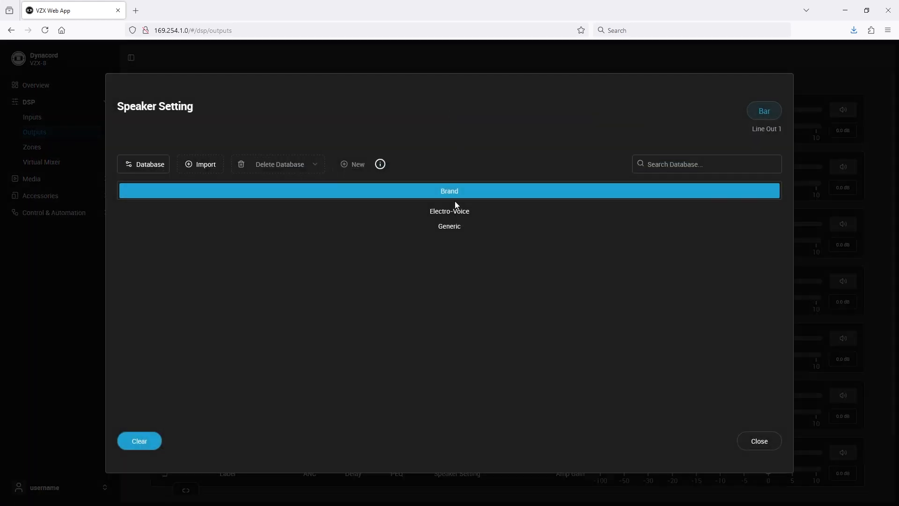
left_click(457, 216)
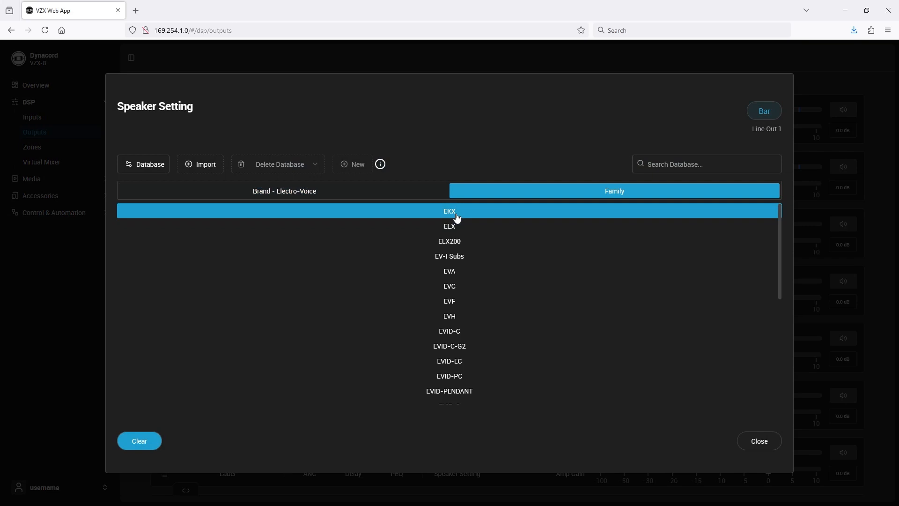
left_click(457, 346)
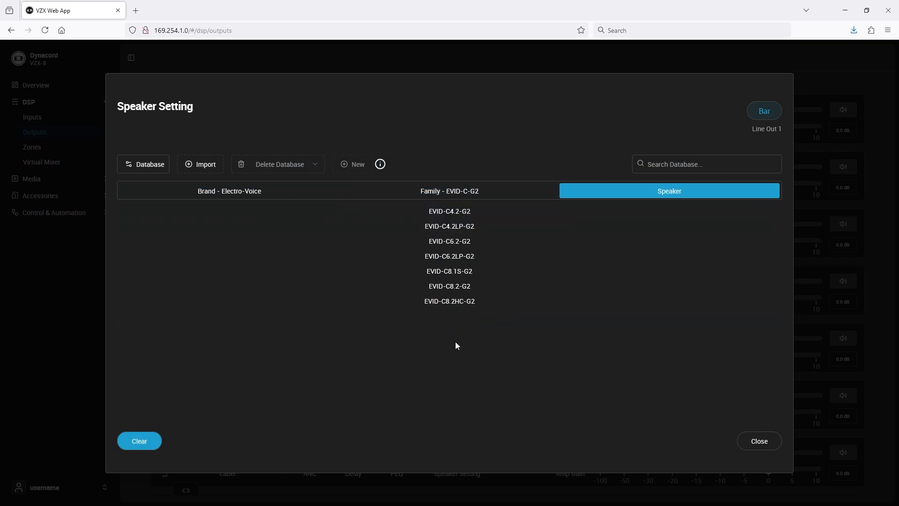
left_click(451, 214)
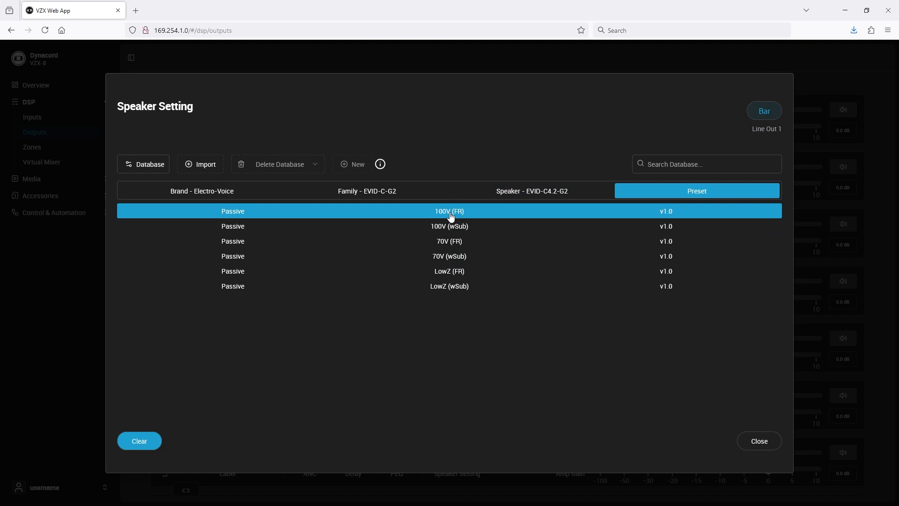
left_click(455, 271)
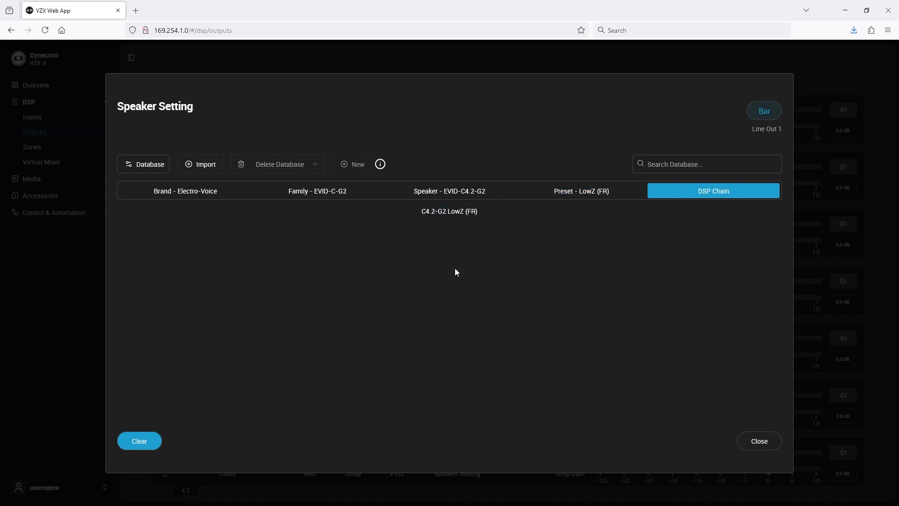
left_click(465, 212)
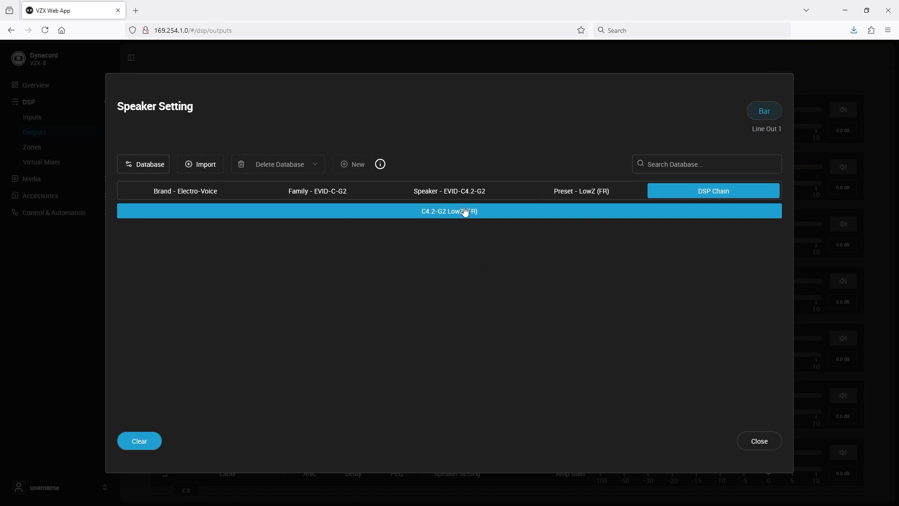
left_click(758, 441)
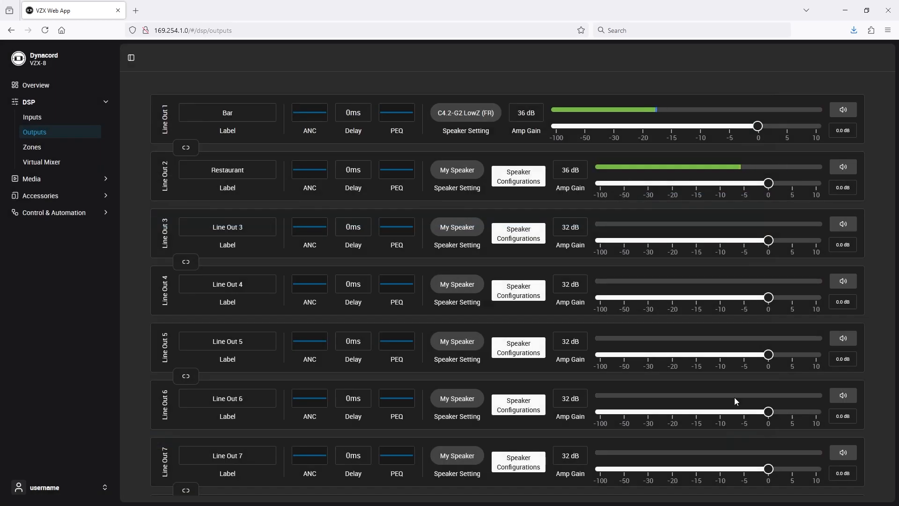
Set the Bar output's amp gain by amp to V600:2.
left_click(528, 114)
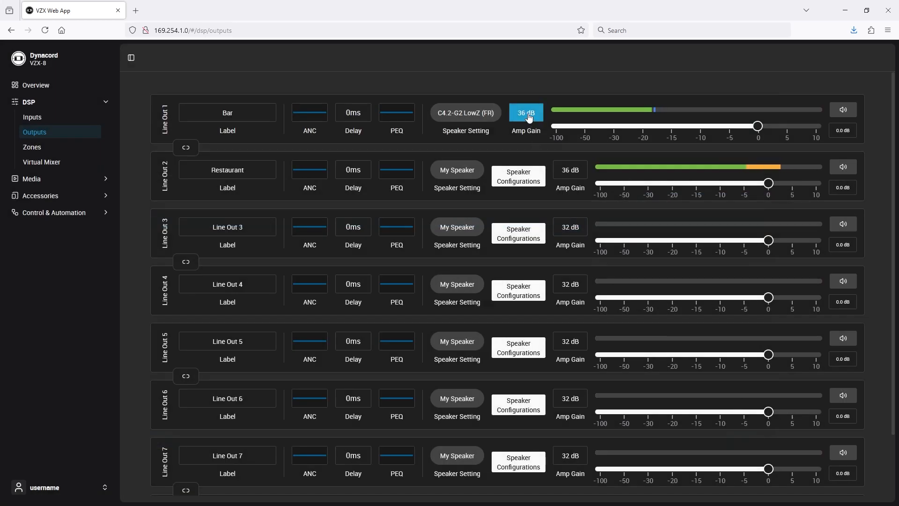
left_click(529, 115)
left_click(425, 313)
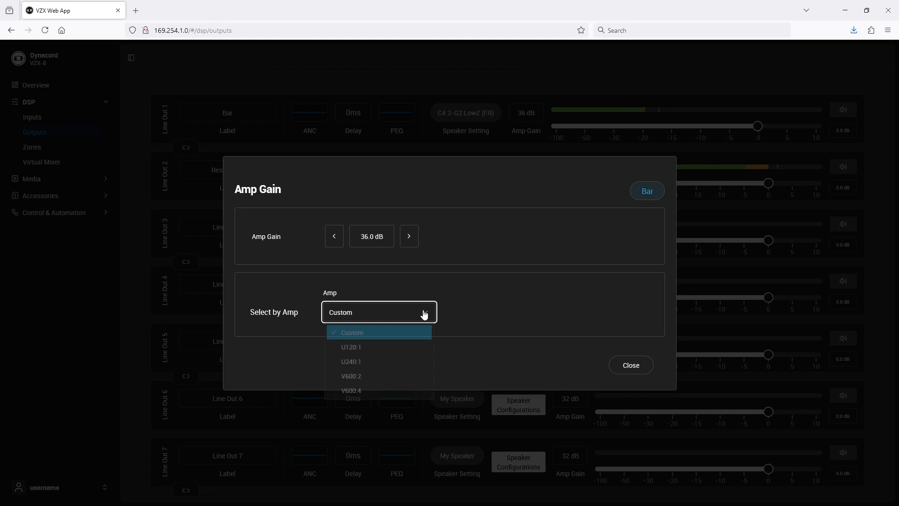
left_click(395, 381)
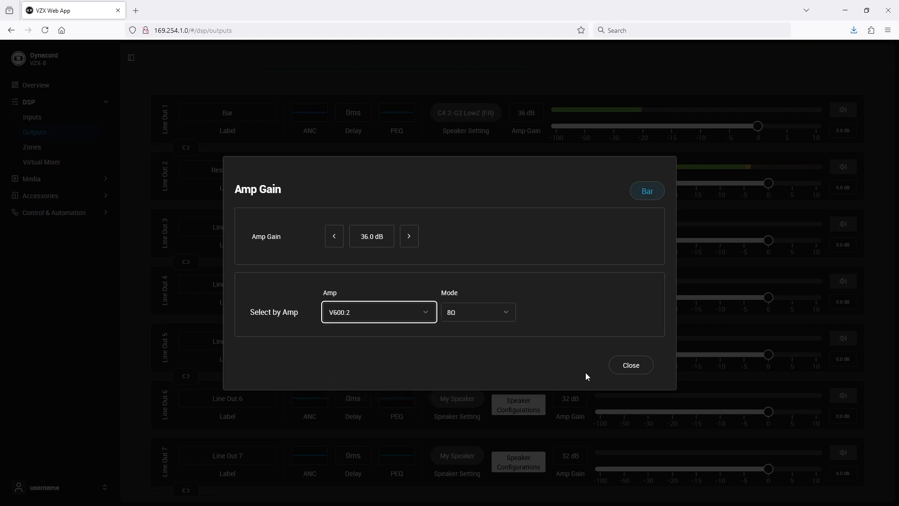
left_click(630, 363)
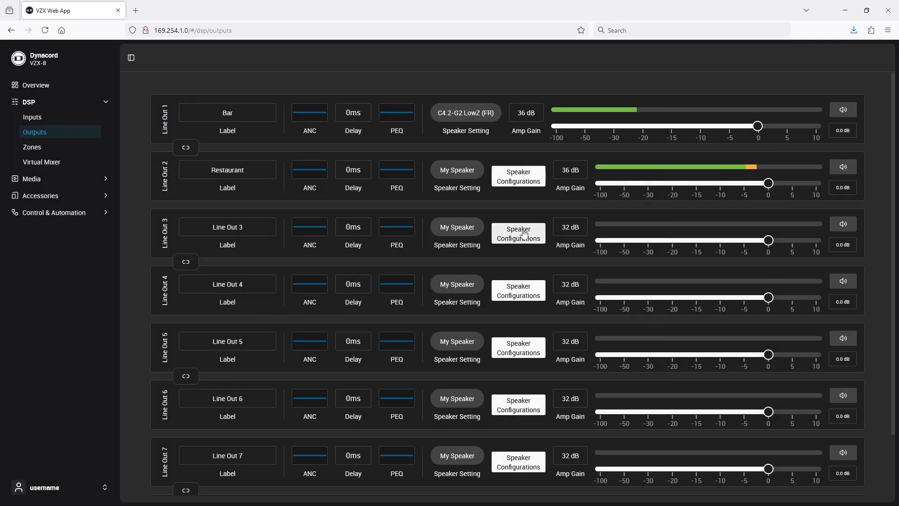
Set the Restaurant output's speaker to Electro-Voice EVID-C6.2-G2 with the LowZ (FR) preset.
left_click(468, 177)
left_click(466, 211)
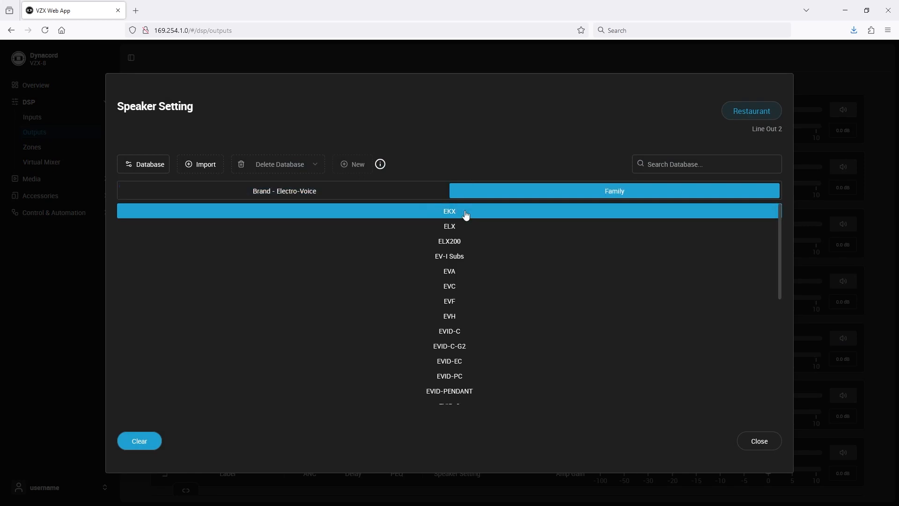
left_click(464, 346)
left_click(460, 243)
left_click(457, 270)
left_click(760, 444)
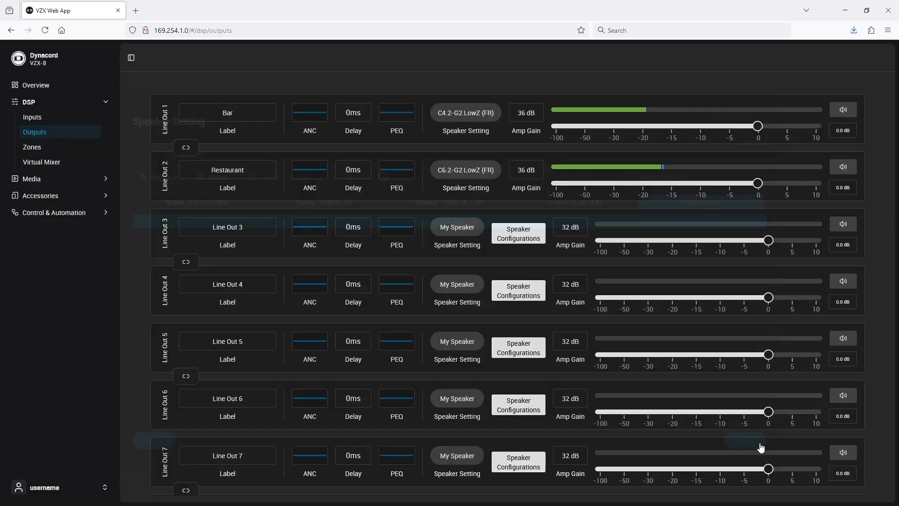
Set the Restaurant output's amp gain by amp to V600:2 and choose its mode.
left_click(525, 174)
left_click(422, 315)
left_click(398, 385)
left_click(490, 320)
left_click(477, 366)
left_click(637, 366)
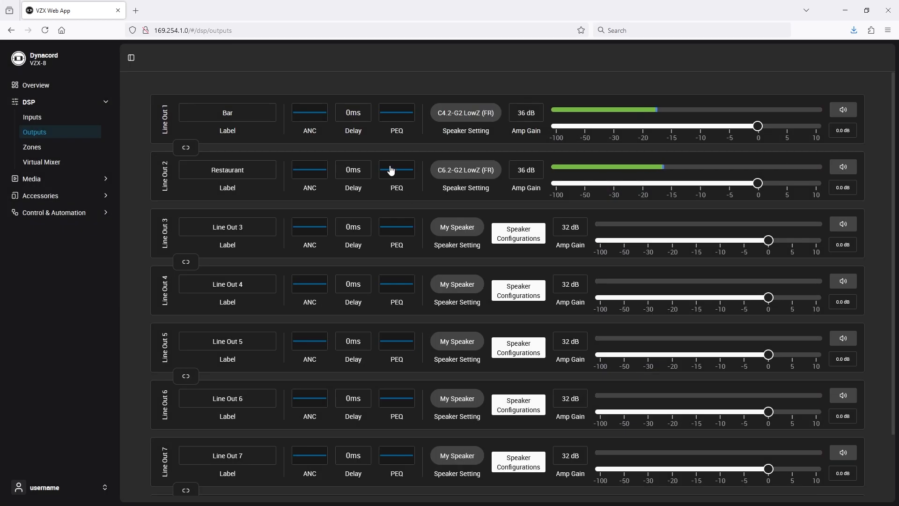
Activate PEQ band 1 on the Bar output and boost it to about 11.2 dB at 63 Hz.
left_click(387, 118)
left_click(218, 216)
left_click_drag(399, 310, 401, 275)
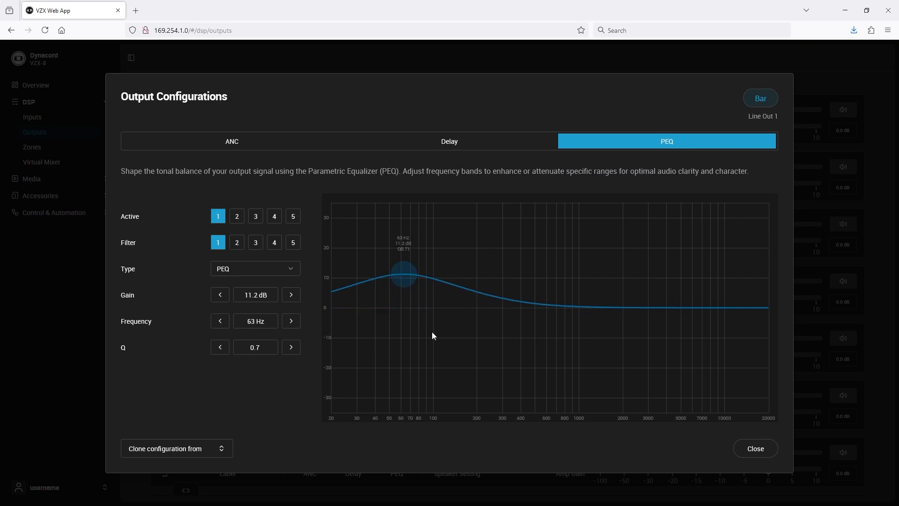
left_click(754, 448)
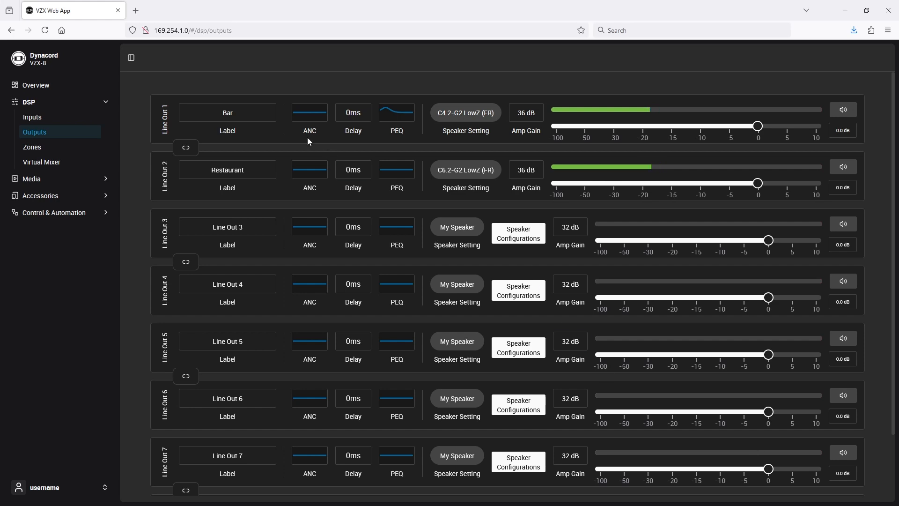
Configure Wall Panel 1's menu: disable Select MIX Sources, Sources Level and Product Info, and enable the Restaurant zone.
left_click(44, 85)
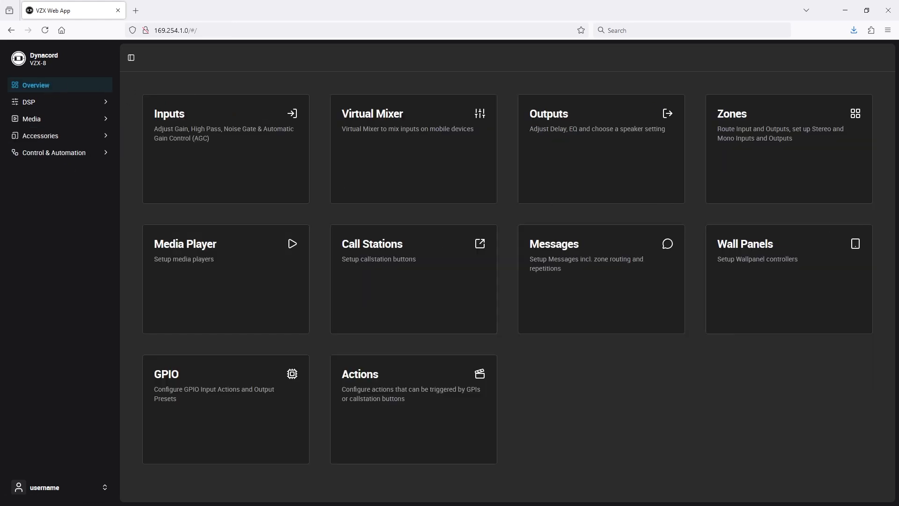
left_click(740, 276)
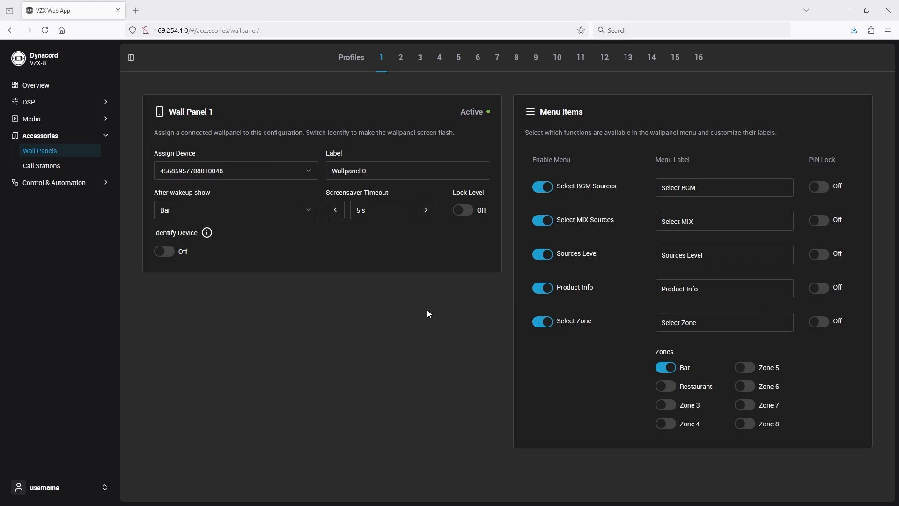
left_click(551, 193)
left_click(548, 189)
left_click(545, 225)
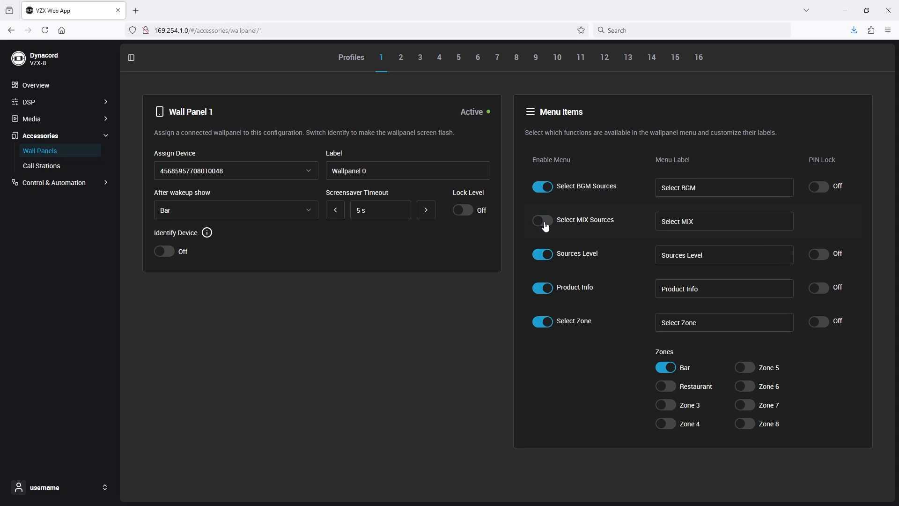
left_click(552, 259)
left_click(550, 293)
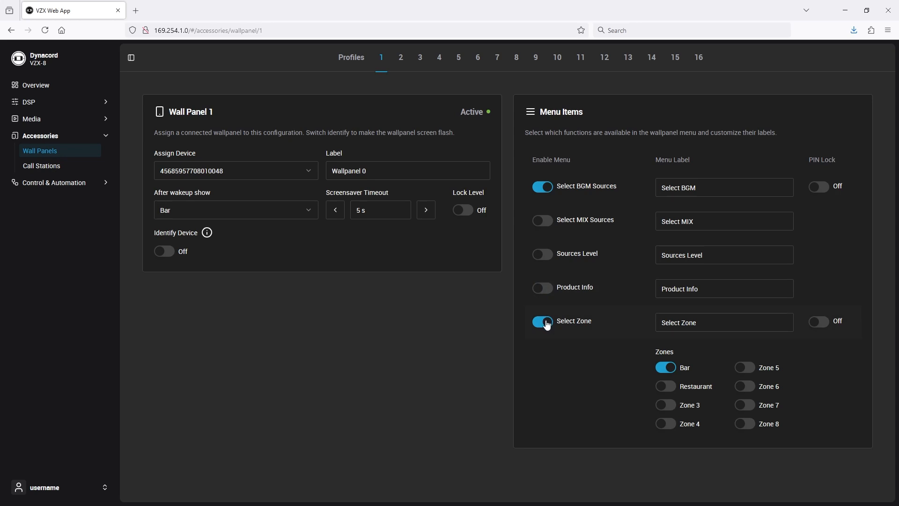
left_click(665, 387)
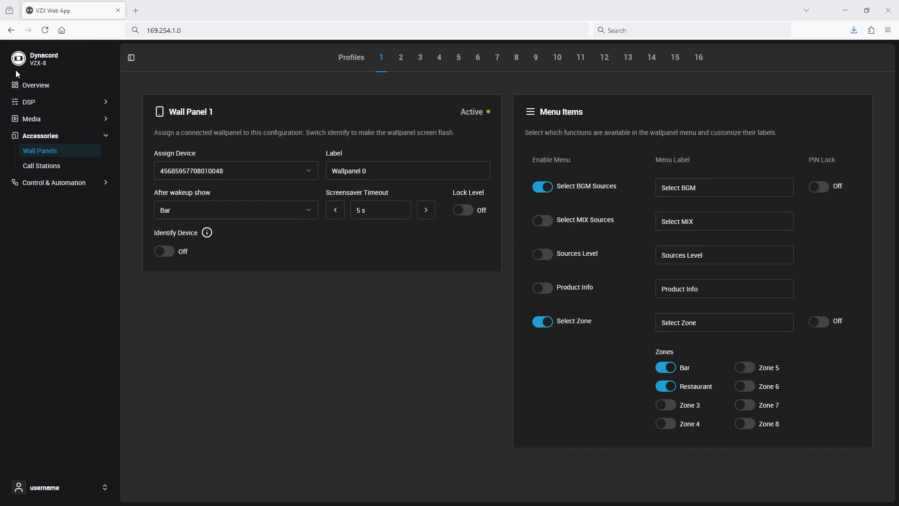
Check the zone main volumes on the All Zones page.
left_click(38, 64)
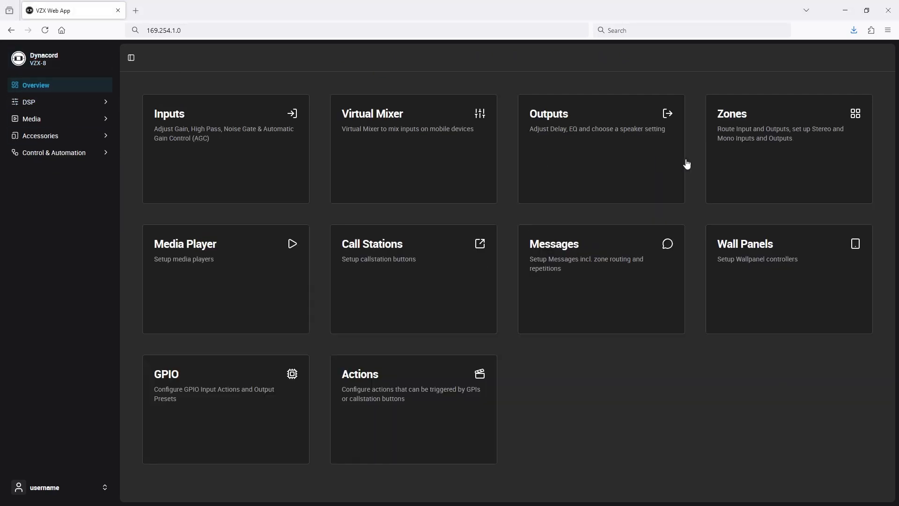
left_click(771, 150)
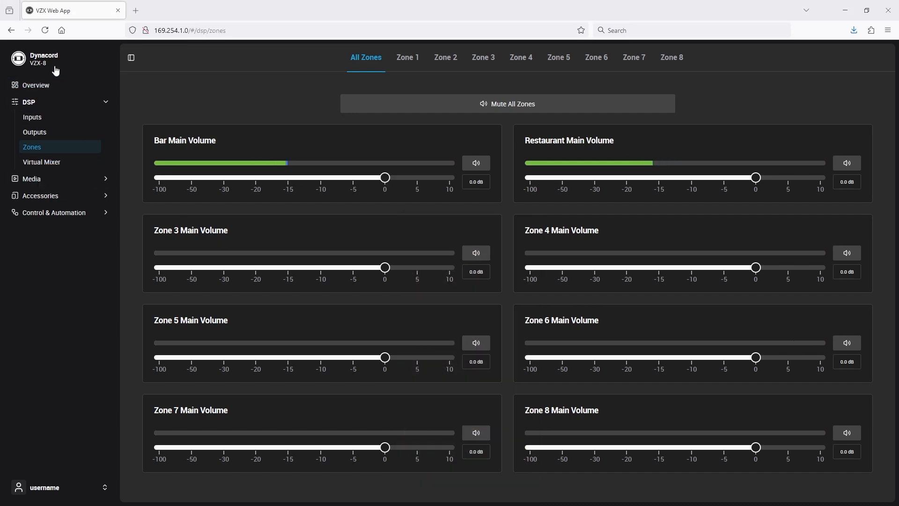
left_click(55, 60)
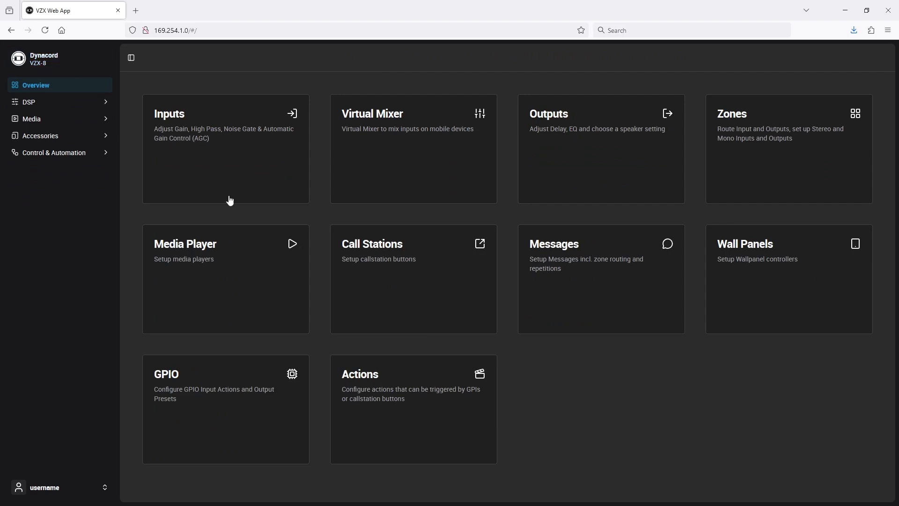
Open Call Station 1 and review its device assignment, identify toggle and button selection.
left_click(432, 304)
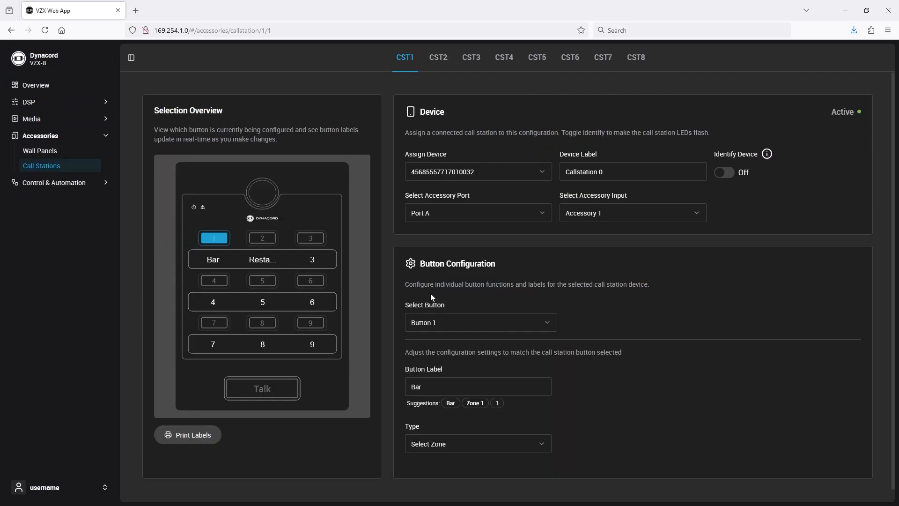
left_click(503, 177)
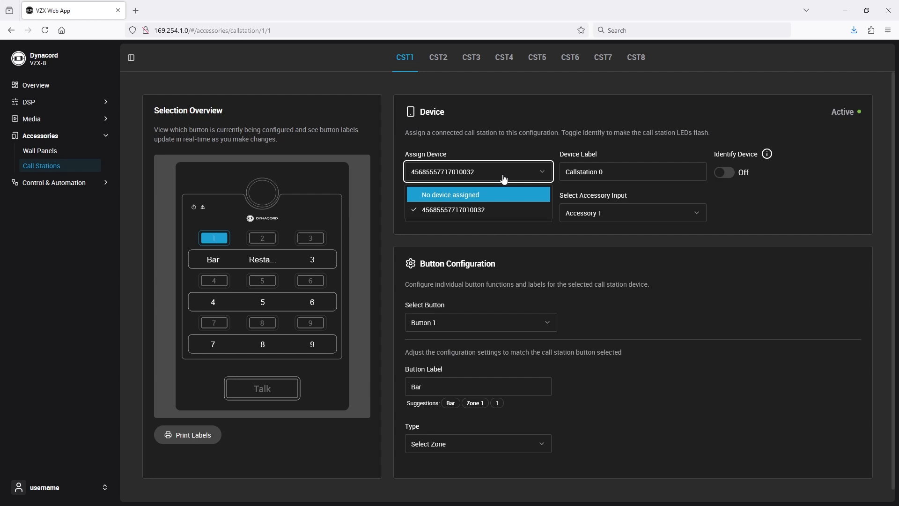
left_click(503, 178)
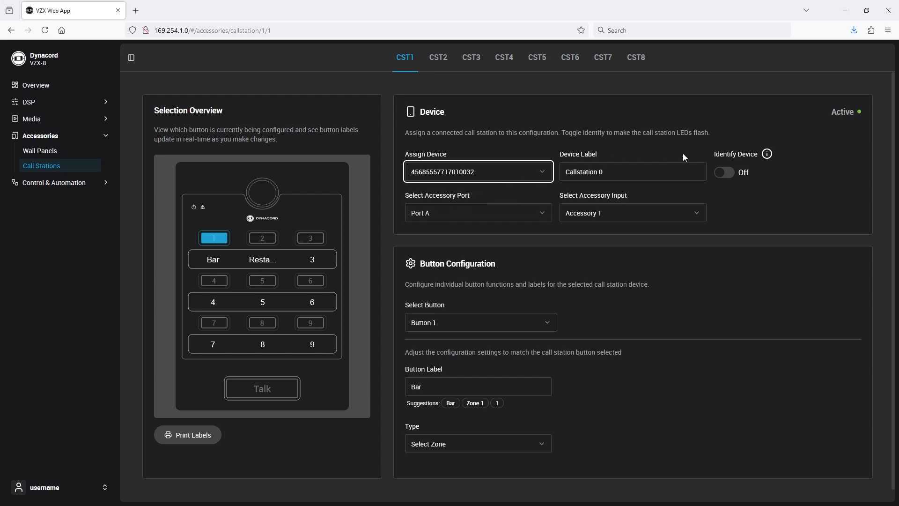
left_click(726, 176)
left_click(726, 177)
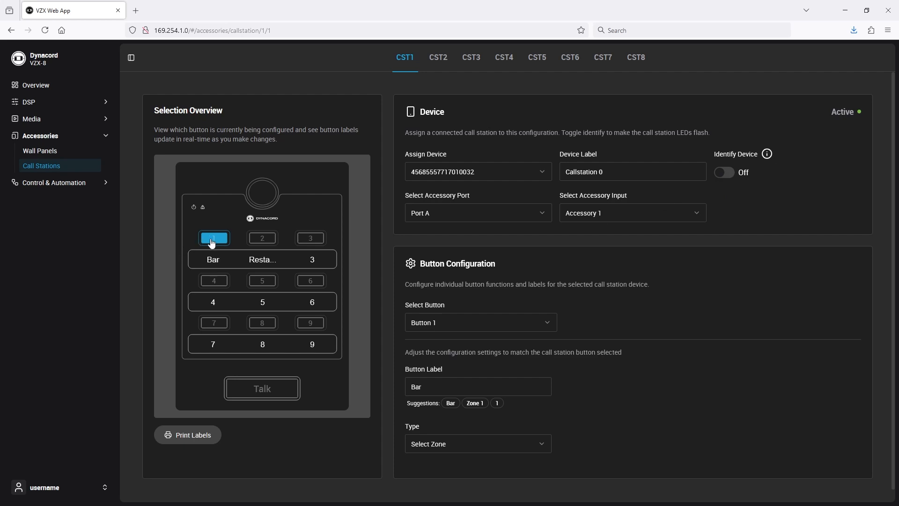
left_click(432, 322)
left_click(437, 346)
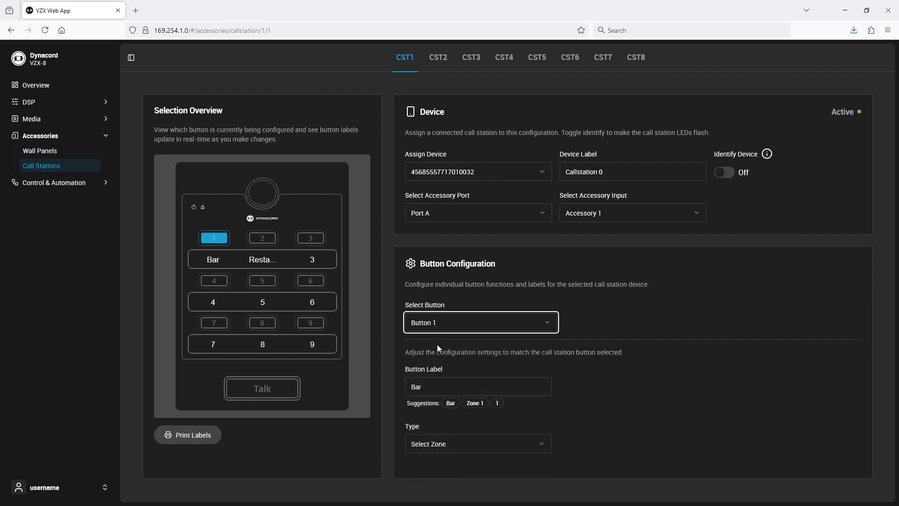
Relabel Call Station 1's Button 1 as Restaurant and keep its type as Select Zone.
key("Tab")
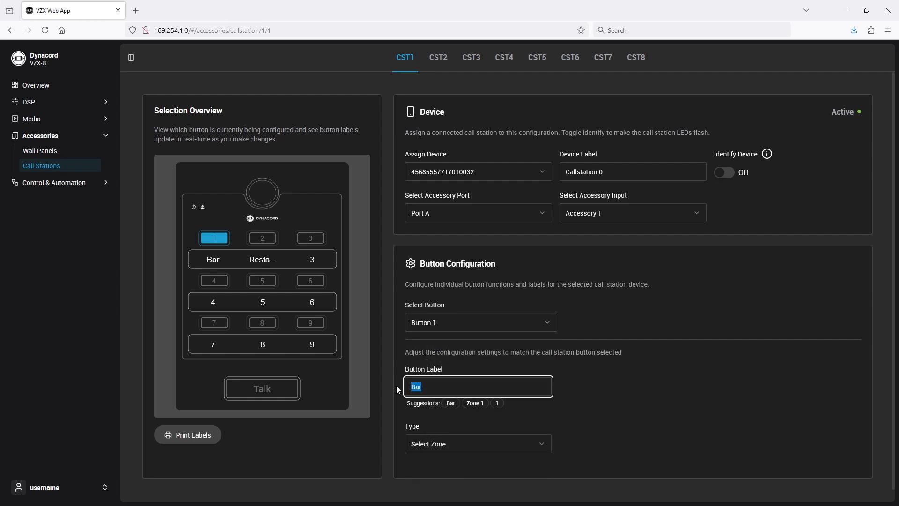
type("Restaurant")
left_click(471, 445)
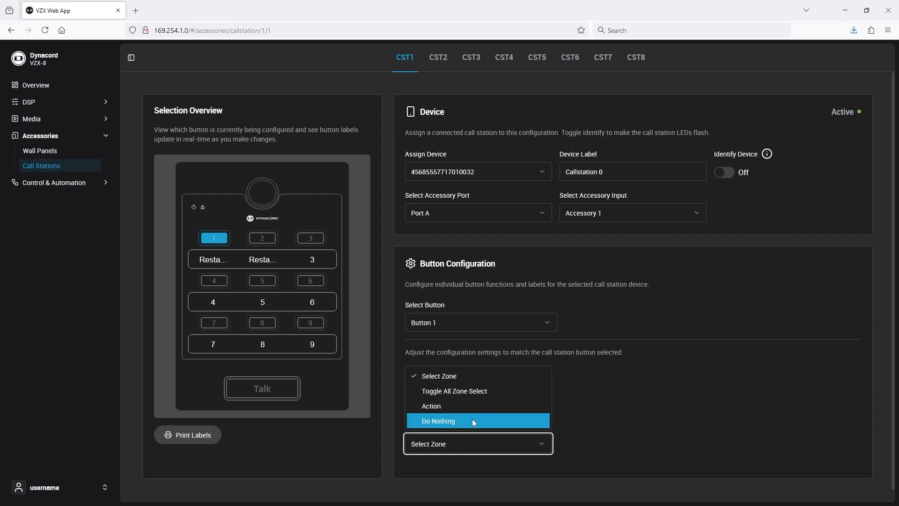
left_click(474, 377)
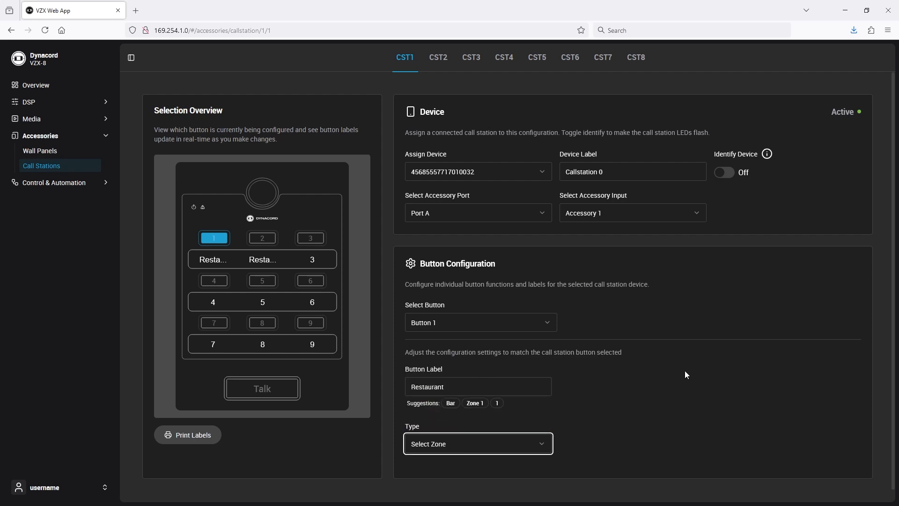
Switch to Button 2, relabel it Bar, and keep its type as Select Zone.
left_click(542, 322)
left_click(497, 358)
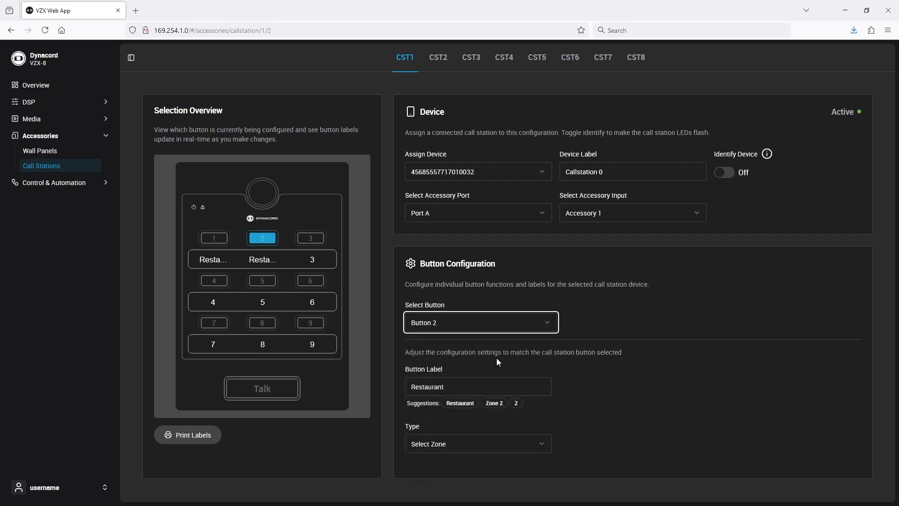
left_click_drag(453, 387, 370, 388)
type("Bar")
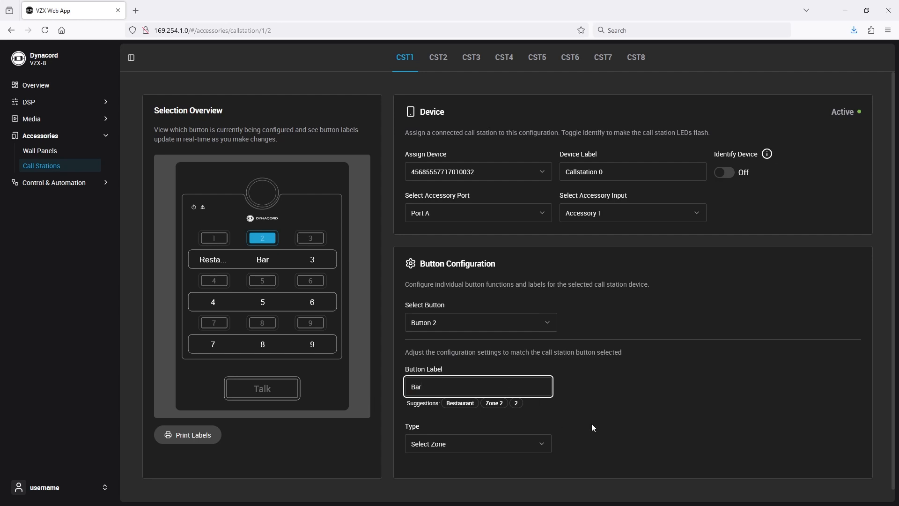
left_click(532, 449)
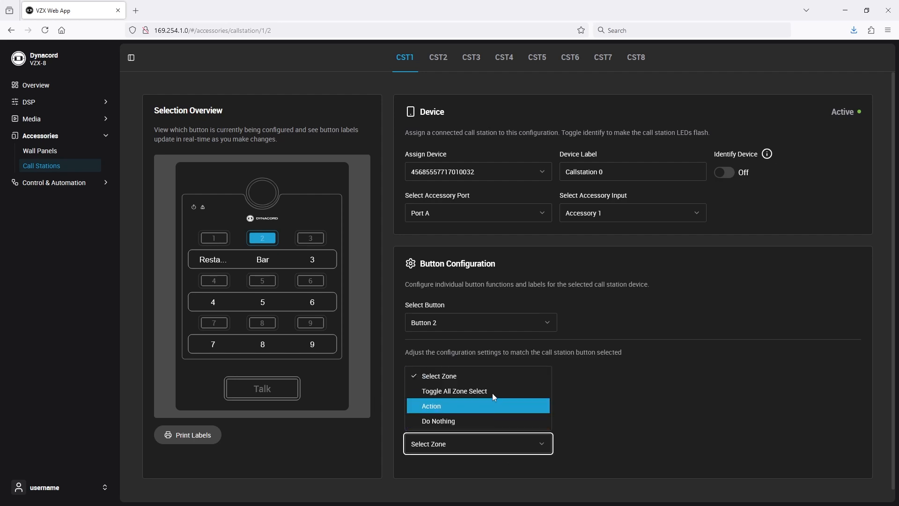
left_click(489, 379)
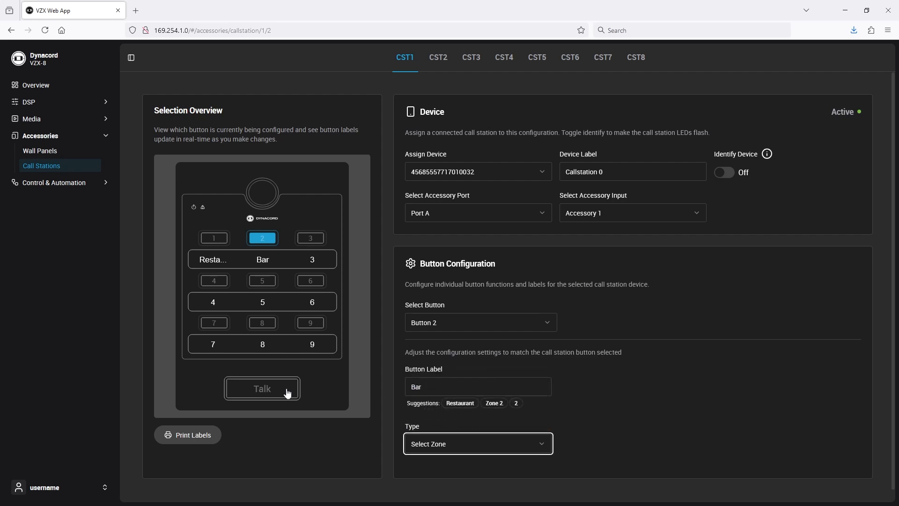
Open the Talk button's settings and review its type and Pre Chime options.
left_click(272, 393)
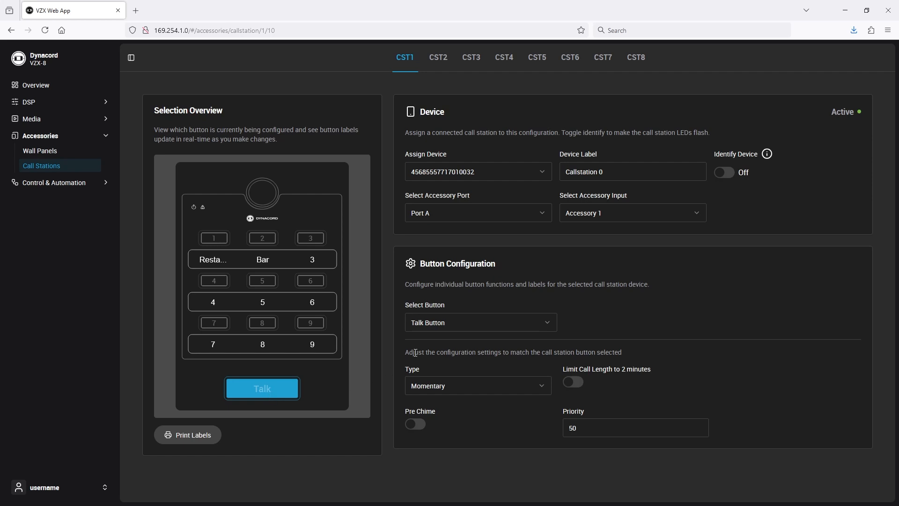
left_click(459, 393)
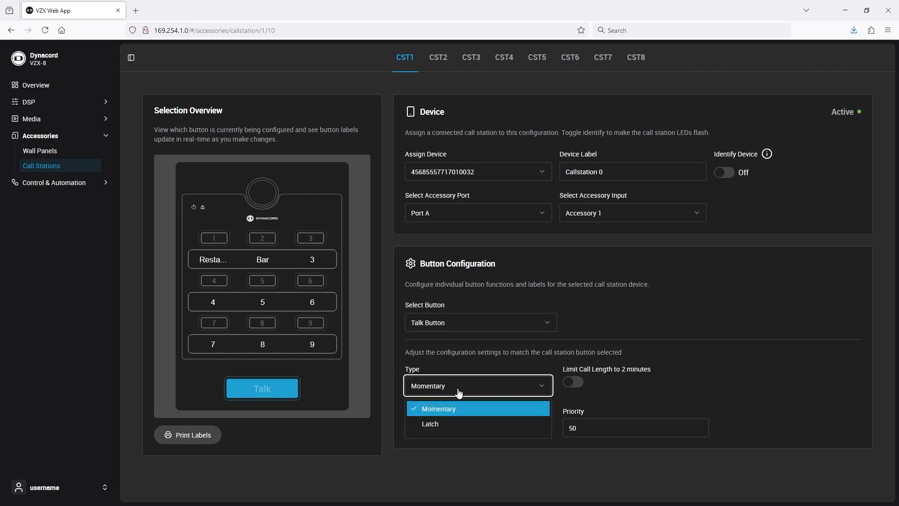
left_click(459, 393)
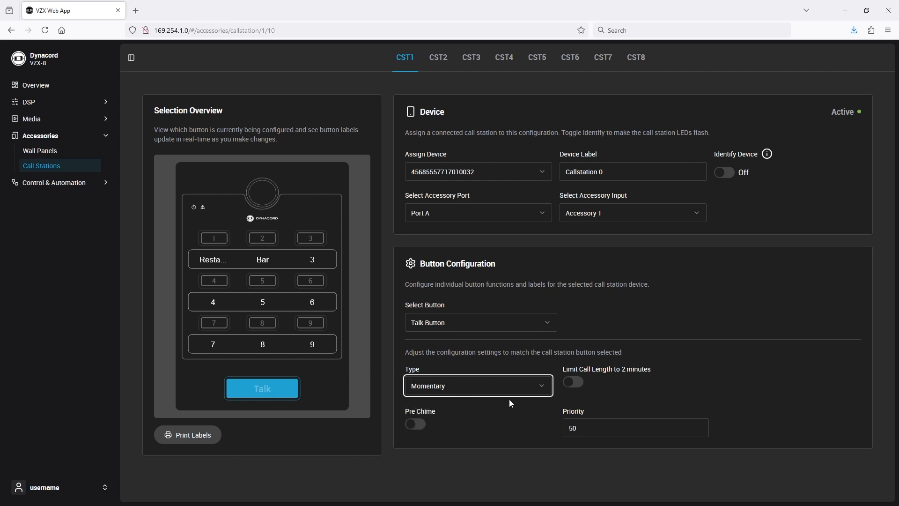
left_click(415, 425)
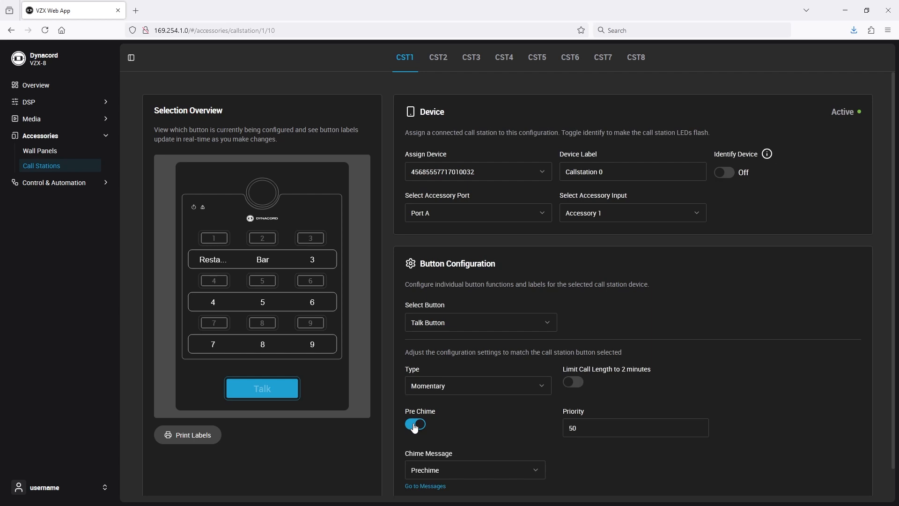
left_click(416, 425)
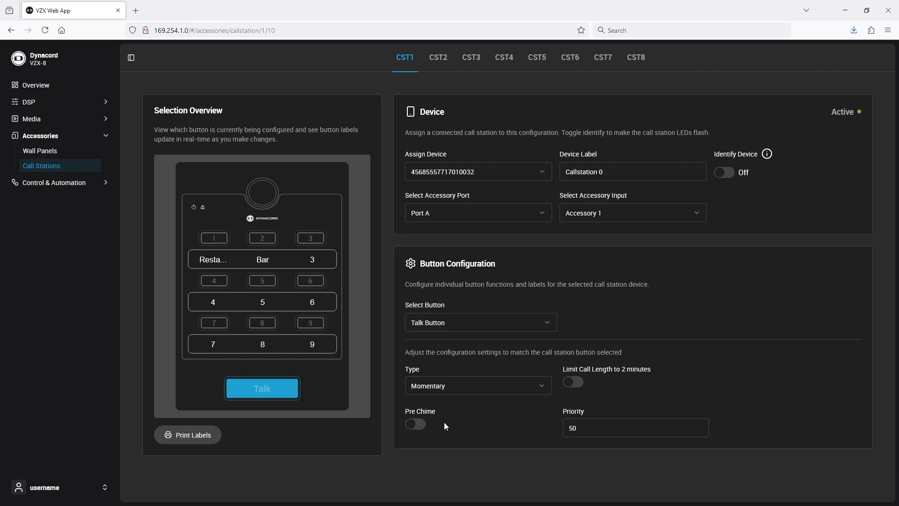